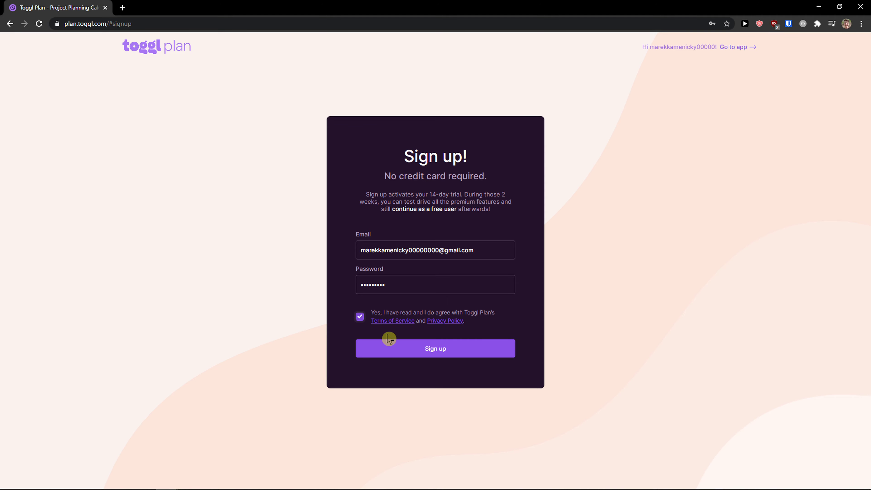
Step: Submit the completed sign-up form and dismiss the prompt to save the password
{"action": "left_click", "coordinate": [439, 355]}
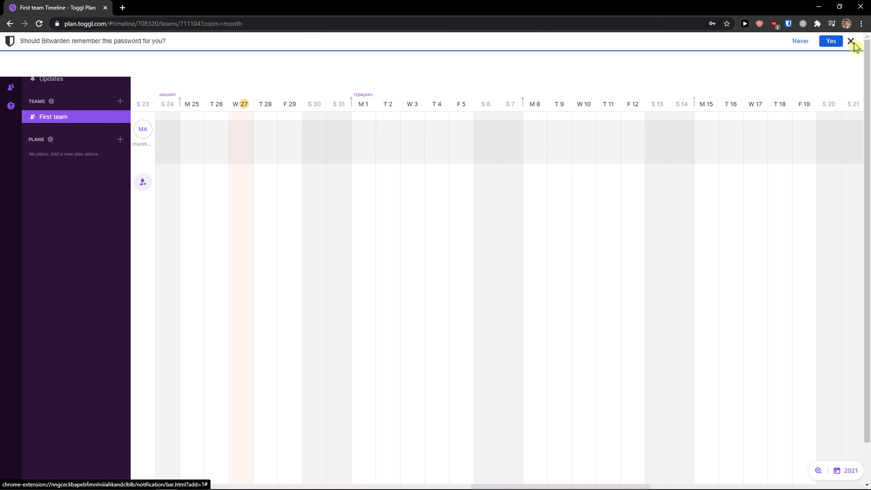
{"action": "left_click", "coordinate": [851, 42]}
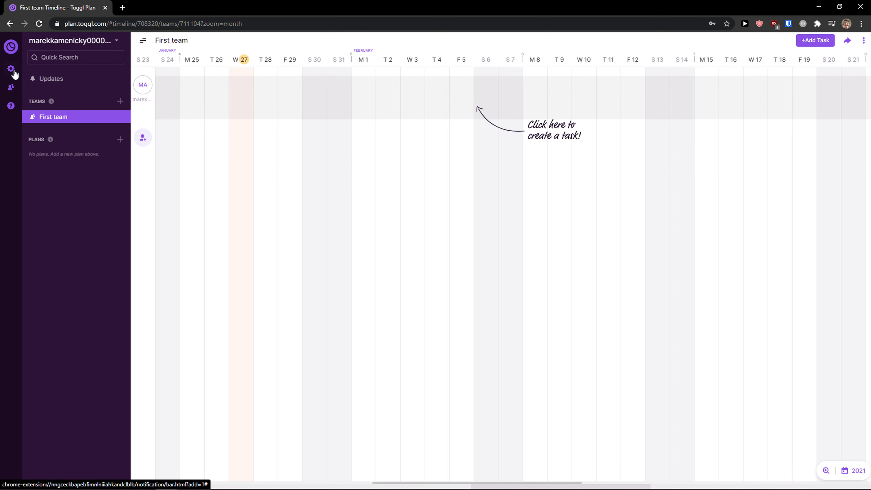
Step: Look through the workspace list, the task updates, the new team form and the actions available for First team
{"action": "left_click", "coordinate": [96, 44]}
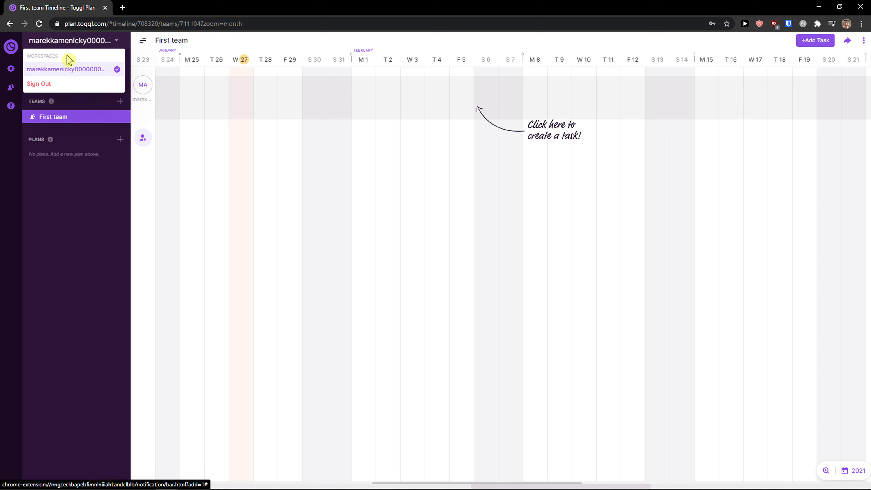
{"action": "left_click", "coordinate": [53, 200]}
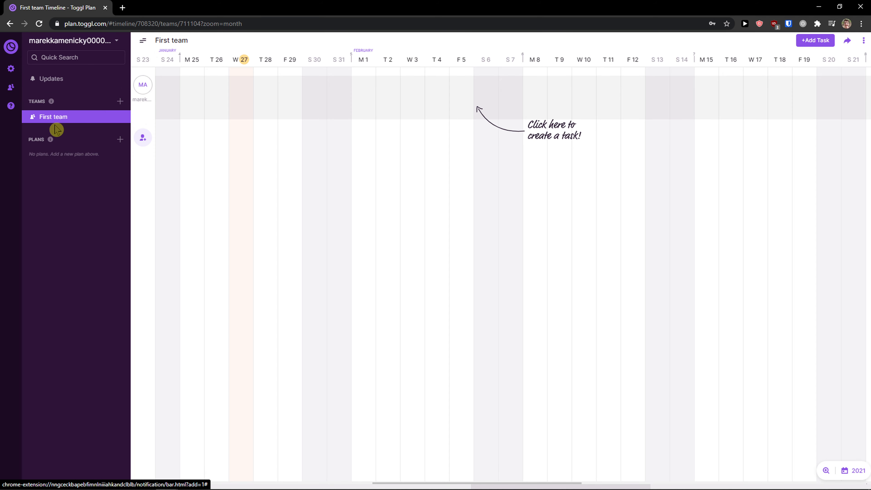
{"action": "left_click", "coordinate": [52, 81]}
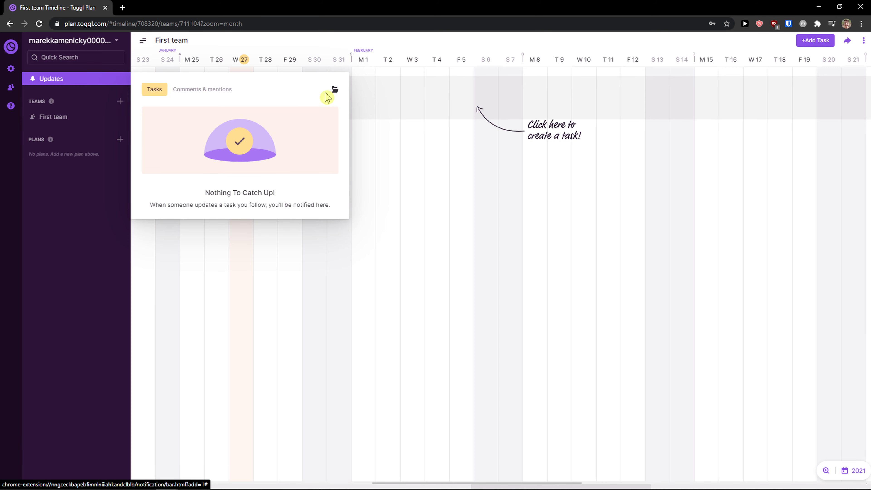
{"action": "left_click", "coordinate": [99, 273]}
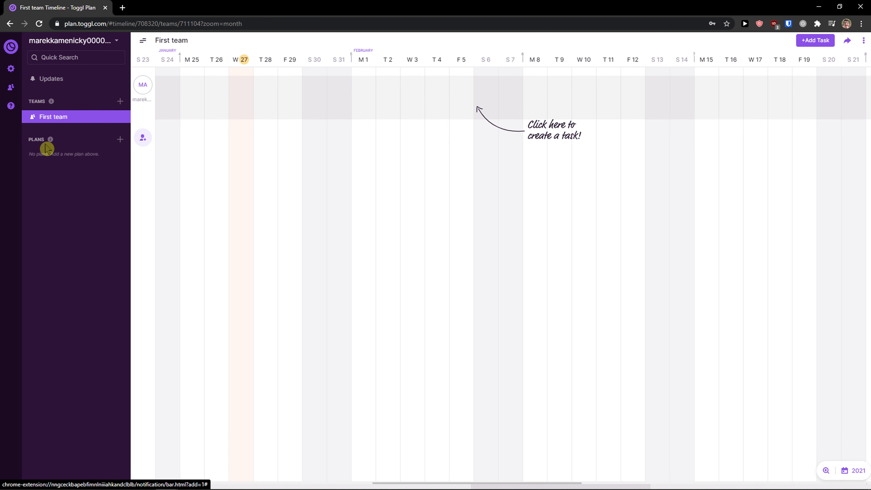
{"action": "left_click", "coordinate": [120, 101]}
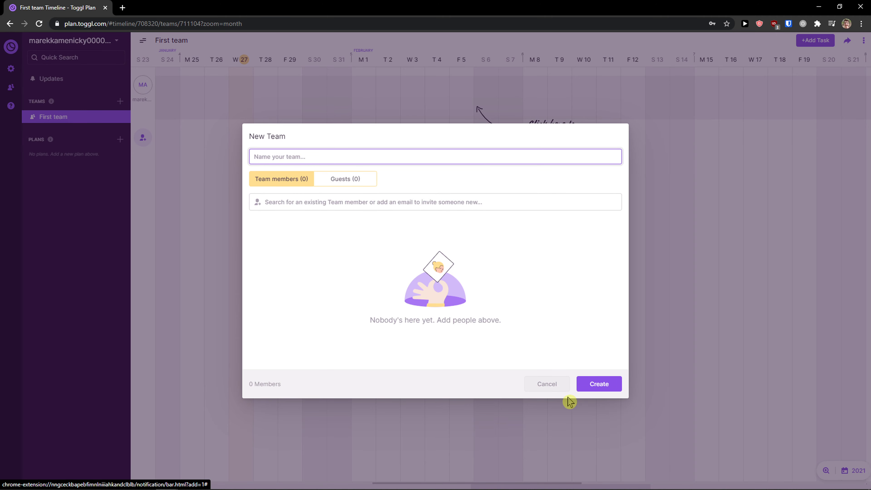
{"action": "left_click", "coordinate": [558, 389]}
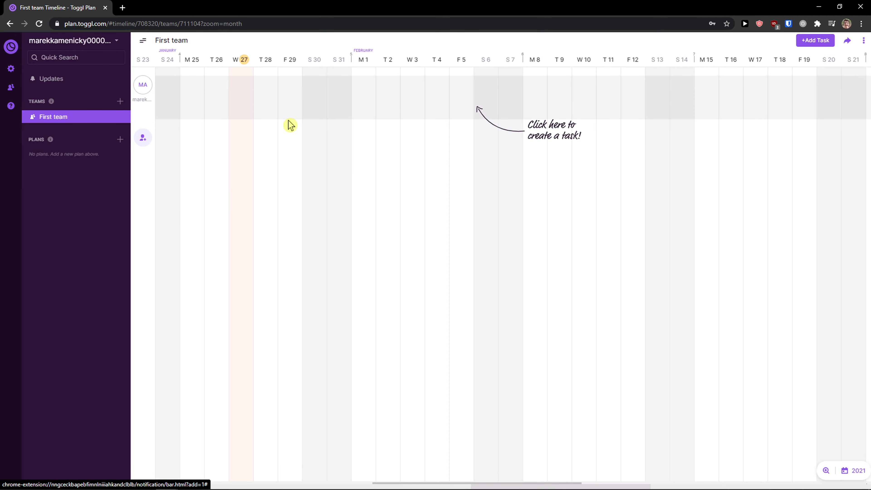
{"action": "left_click", "coordinate": [120, 117]}
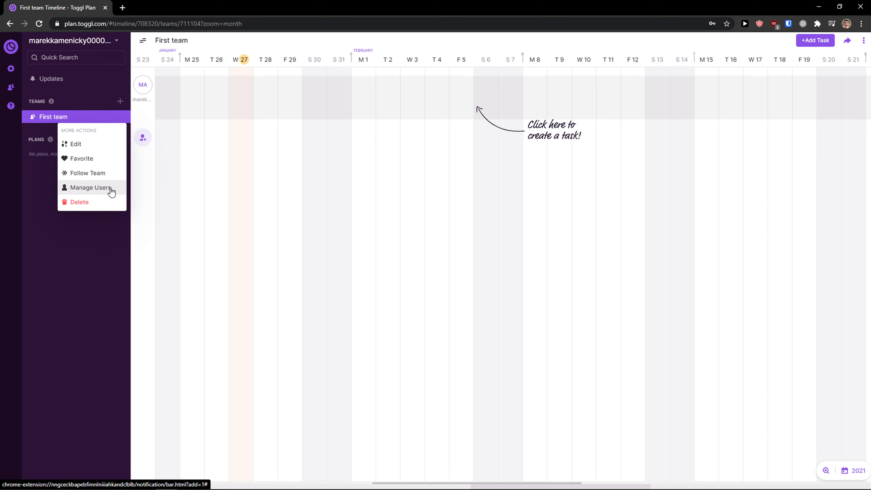
{"action": "left_click", "coordinate": [54, 268]}
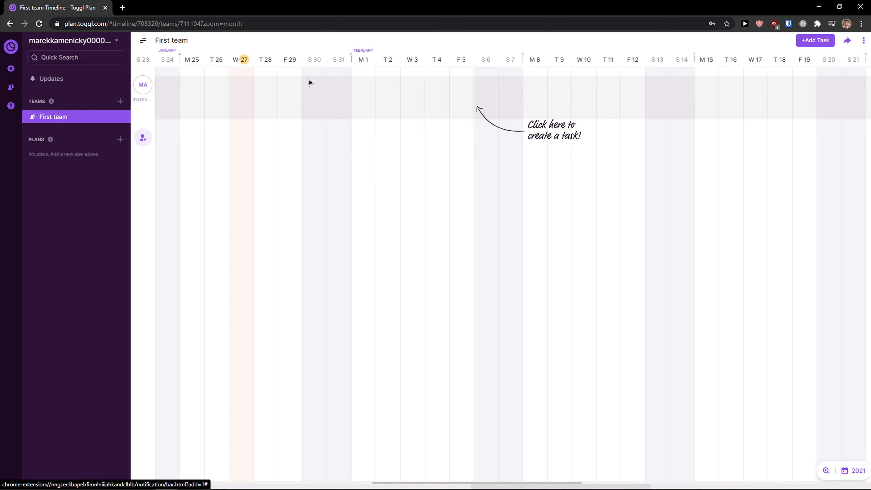
Step: Create a task named "Youtube Video" on February 1 in the First team timeline and set its status to In progress
{"action": "left_click", "coordinate": [368, 92]}
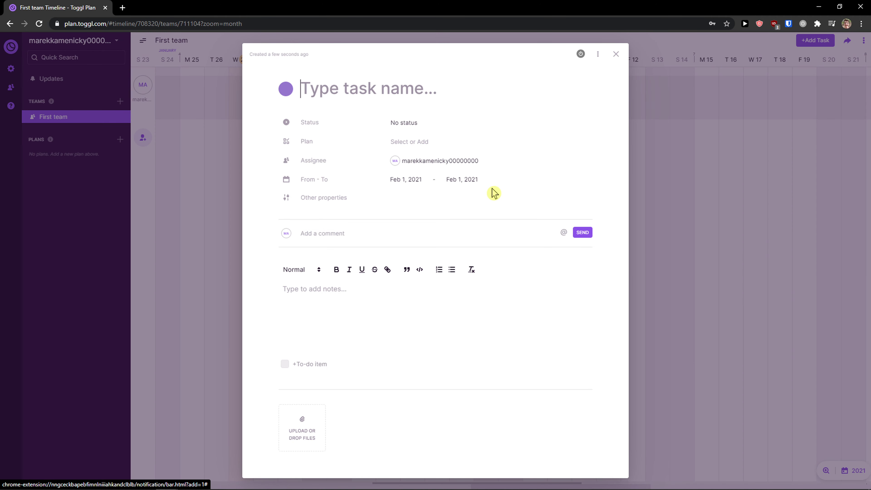
{"action": "key", "text": "ctrl+plus"}
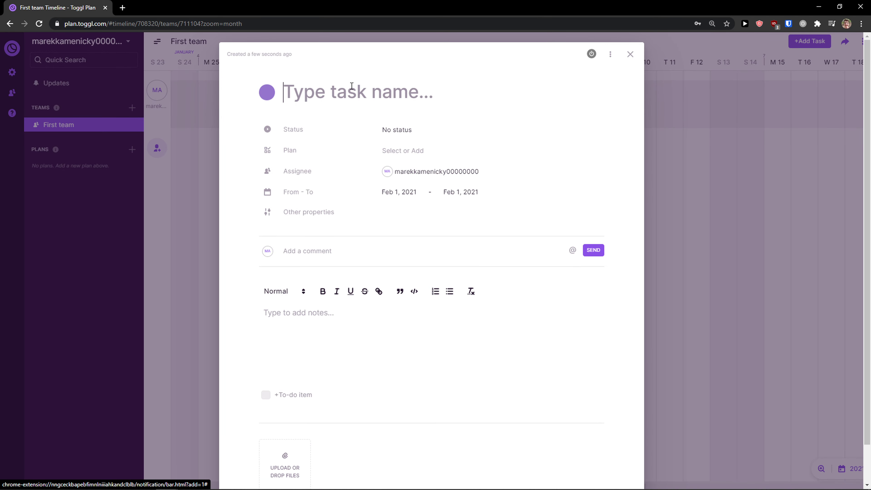
{"action": "type", "text": "Youtube Video"}
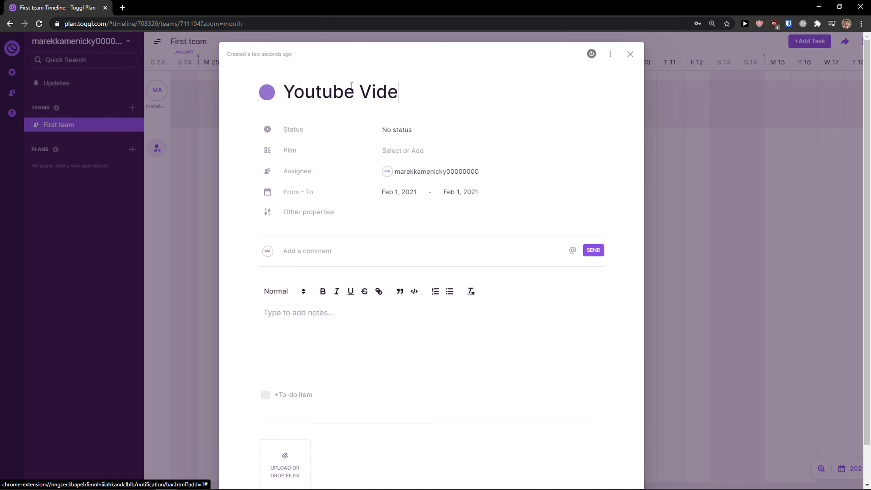
{"action": "left_click", "coordinate": [396, 134]}
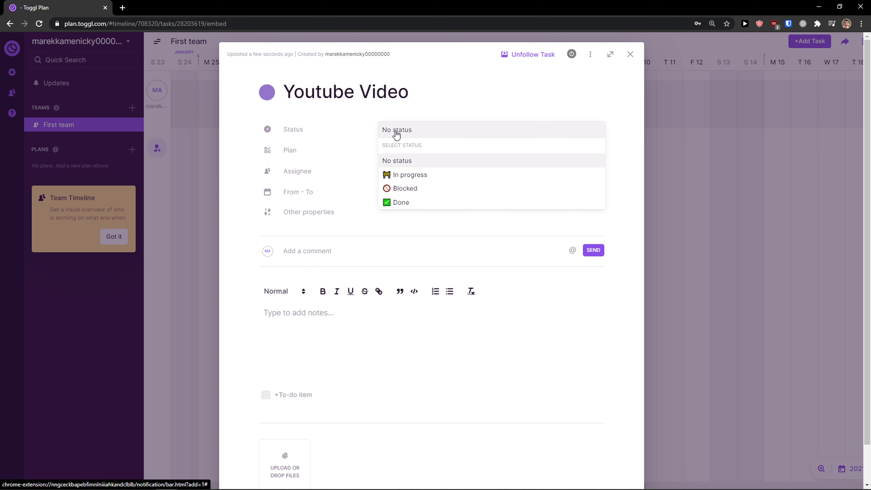
{"action": "left_click", "coordinate": [405, 175]}
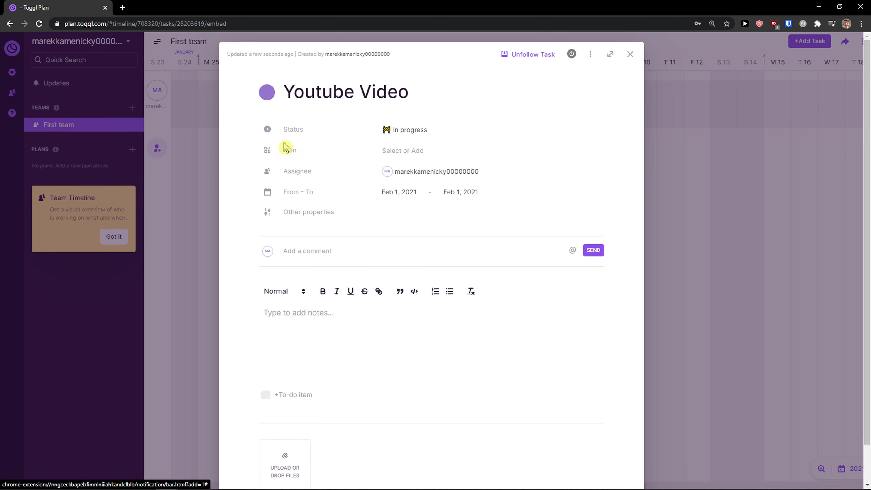
Step: Check the plan and assignee choices offered for the Youtube Video task
{"action": "left_click", "coordinate": [393, 152]}
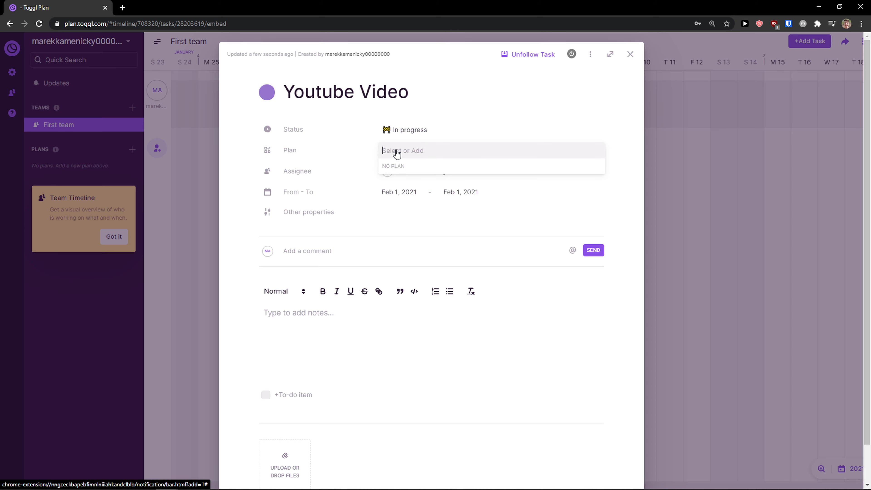
{"action": "left_click", "coordinate": [305, 154]}
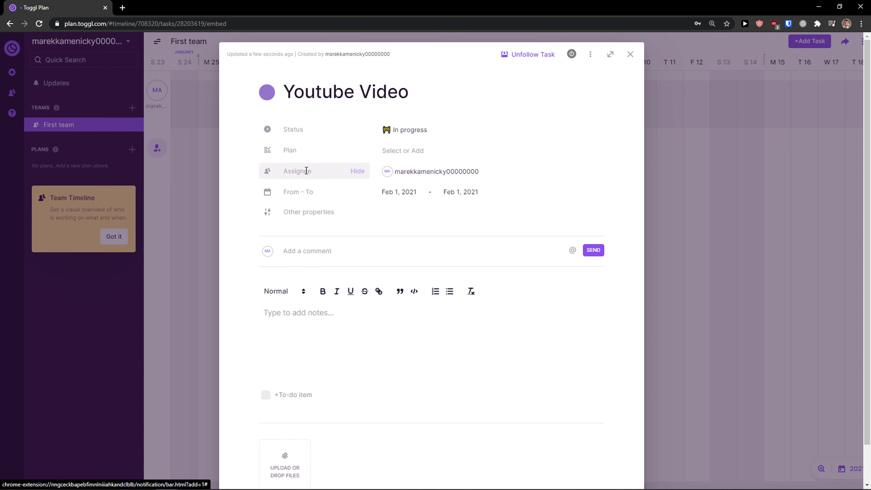
{"action": "left_click", "coordinate": [496, 177]}
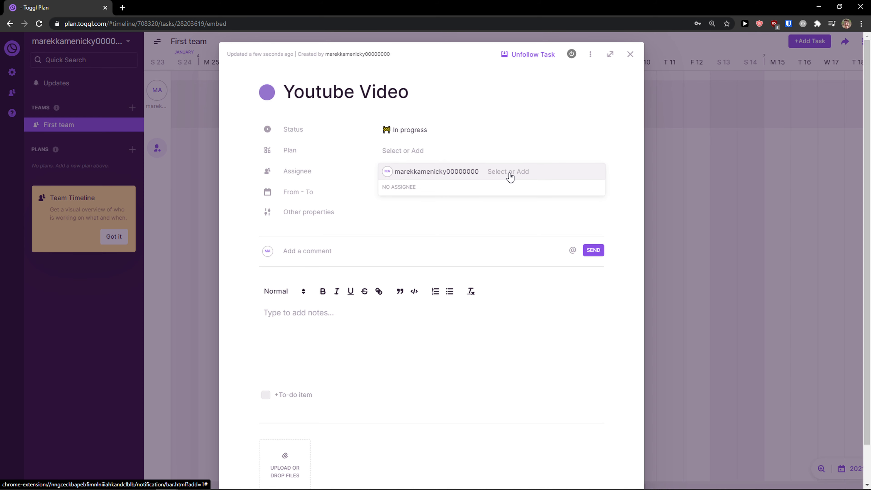
{"action": "left_click", "coordinate": [494, 195]}
{"action": "left_click", "coordinate": [491, 224]}
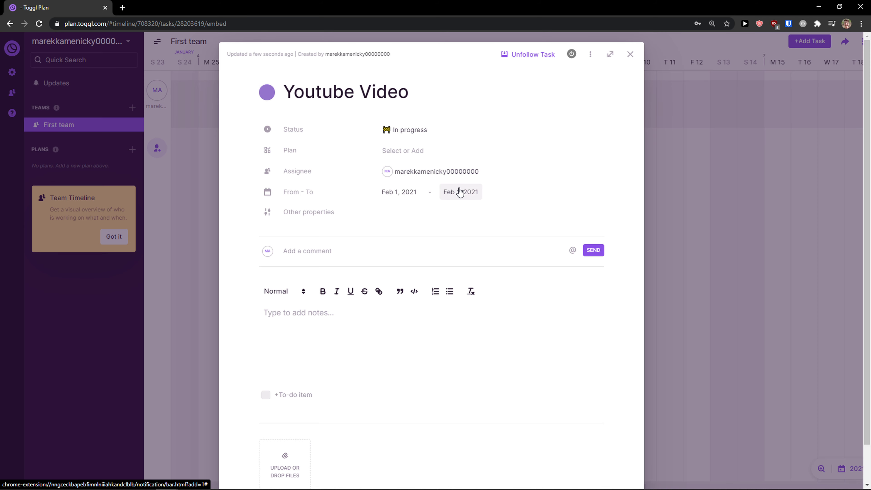
Step: Set the task's end date to Feb 4, 2021 and show its Segment, Tags, Repeat and Daily Estimate properties
{"action": "left_click", "coordinate": [452, 194]}
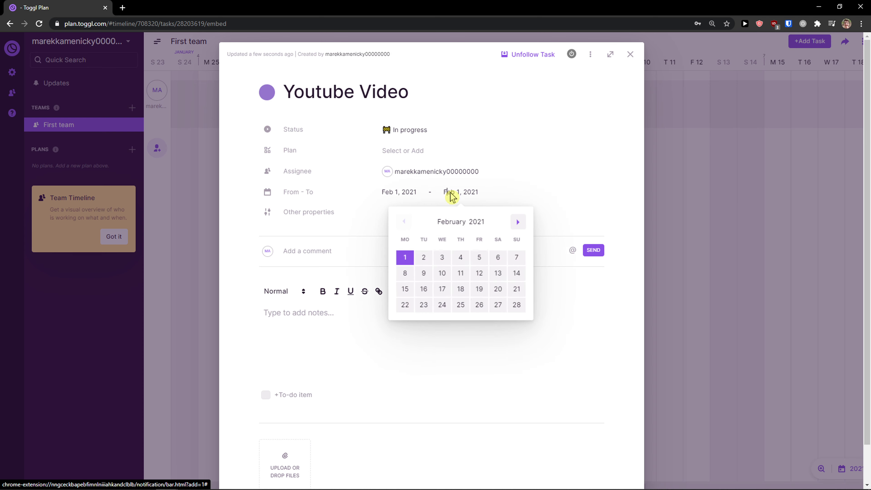
{"action": "left_click", "coordinate": [461, 259]}
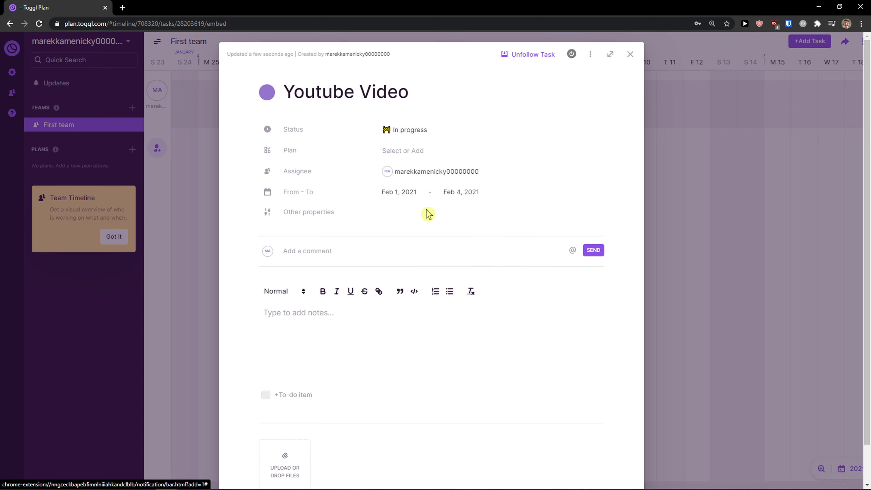
{"action": "left_click", "coordinate": [321, 219]}
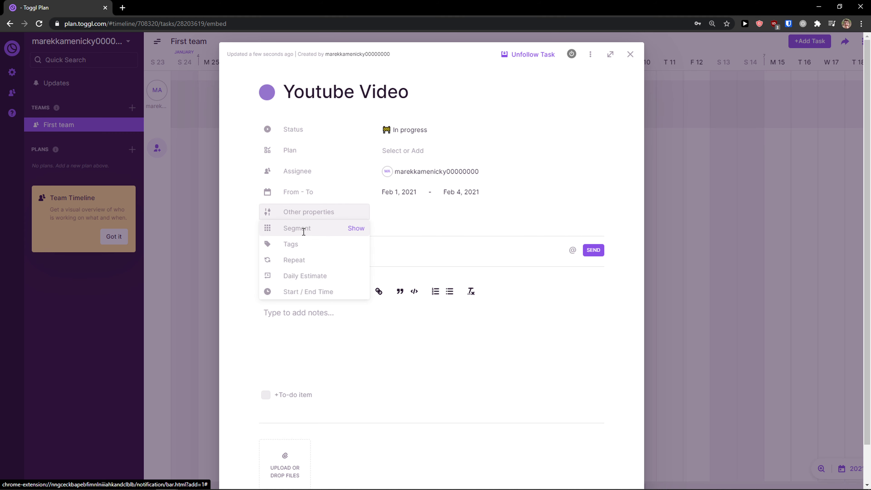
{"action": "left_click", "coordinate": [355, 229]}
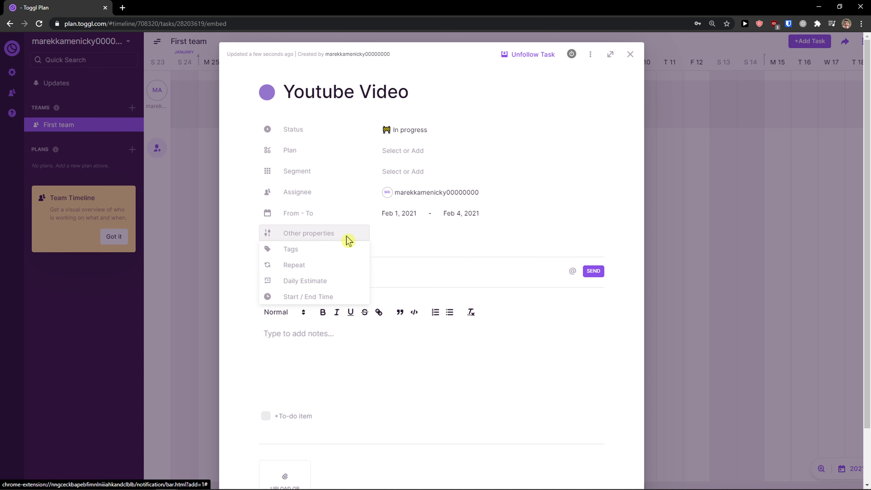
{"action": "left_click", "coordinate": [357, 252]}
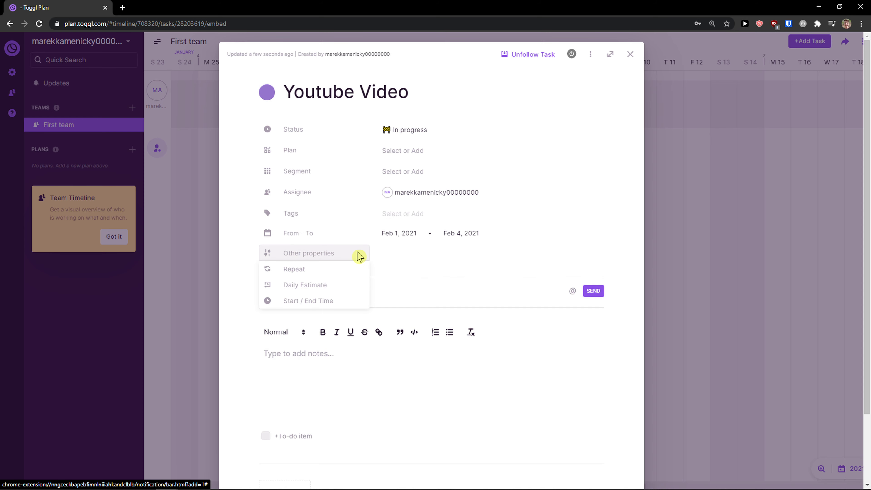
{"action": "left_click", "coordinate": [356, 271]}
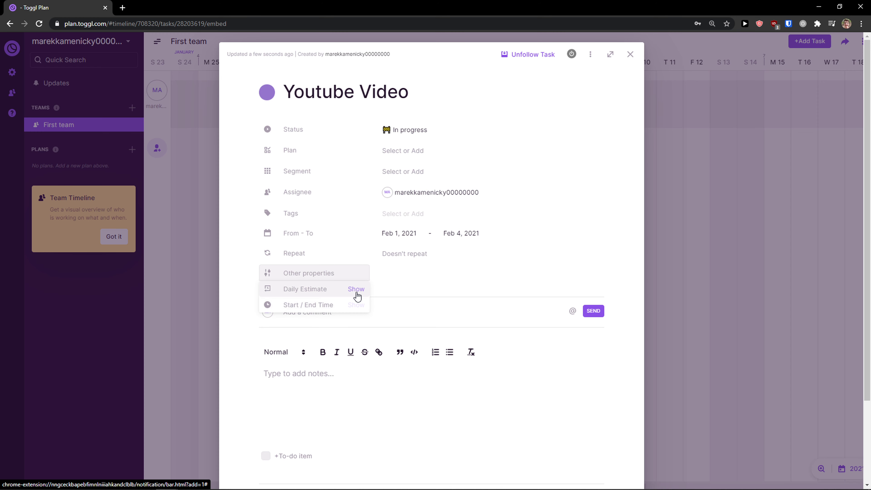
{"action": "left_click", "coordinate": [356, 289]}
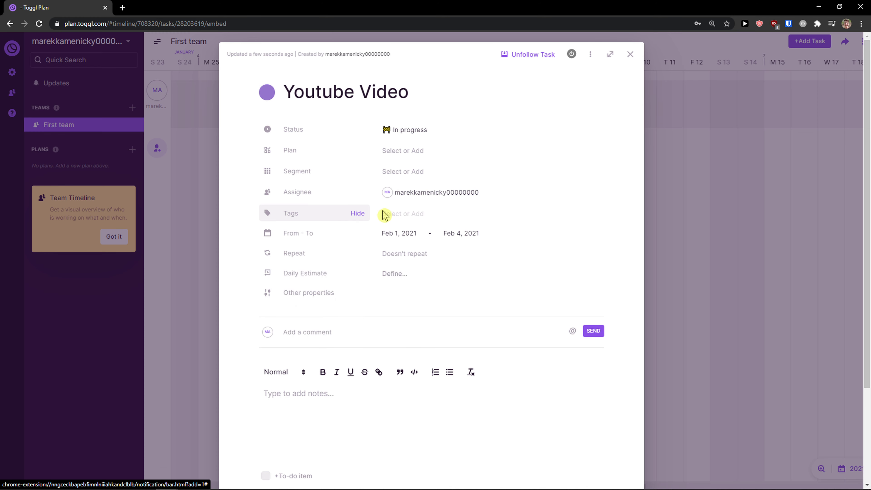
Step: Make the task repeat weekly on Monday, with the repetition ending on the date Mar 31, 2021
{"action": "left_click_drag", "start_coordinate": [402, 216], "coordinate": [406, 216]}
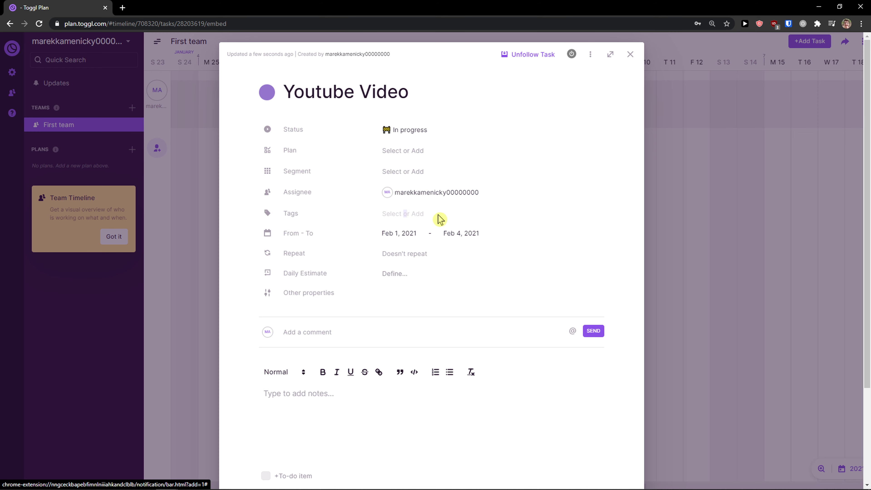
{"action": "left_click", "coordinate": [398, 255]}
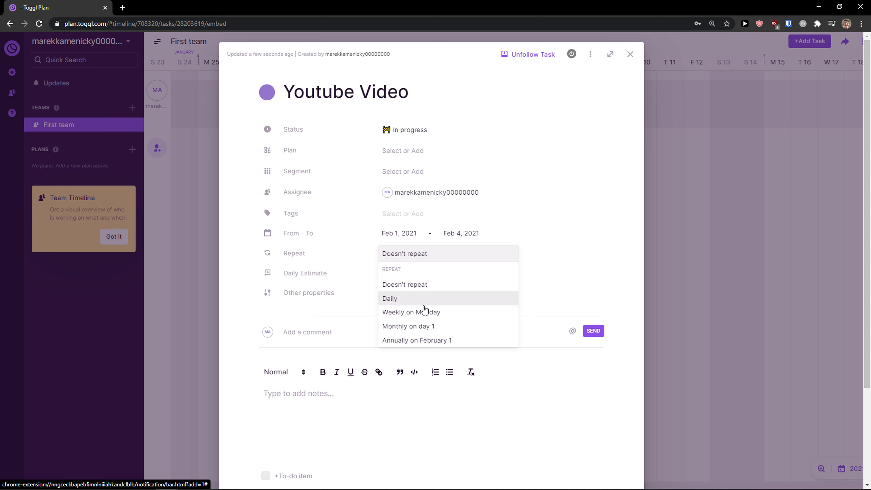
{"action": "left_click", "coordinate": [431, 317]}
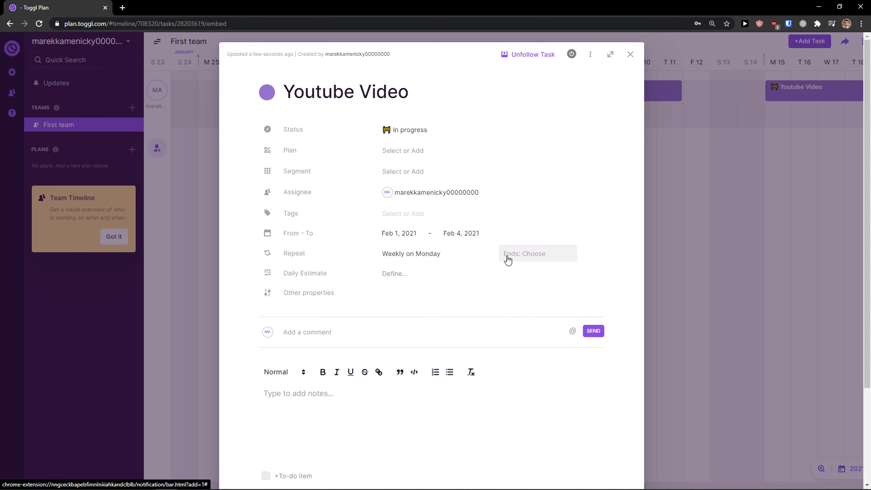
{"action": "left_click", "coordinate": [533, 254]}
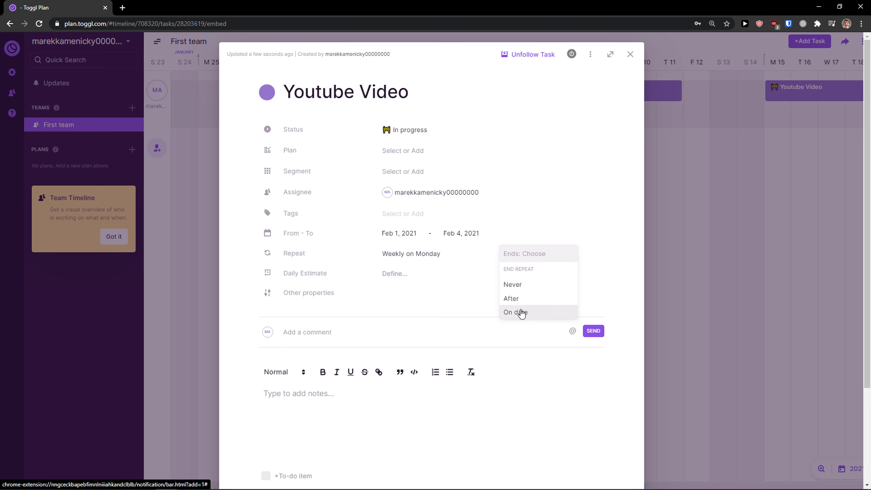
{"action": "left_click", "coordinate": [528, 286]}
{"action": "left_click", "coordinate": [527, 259]}
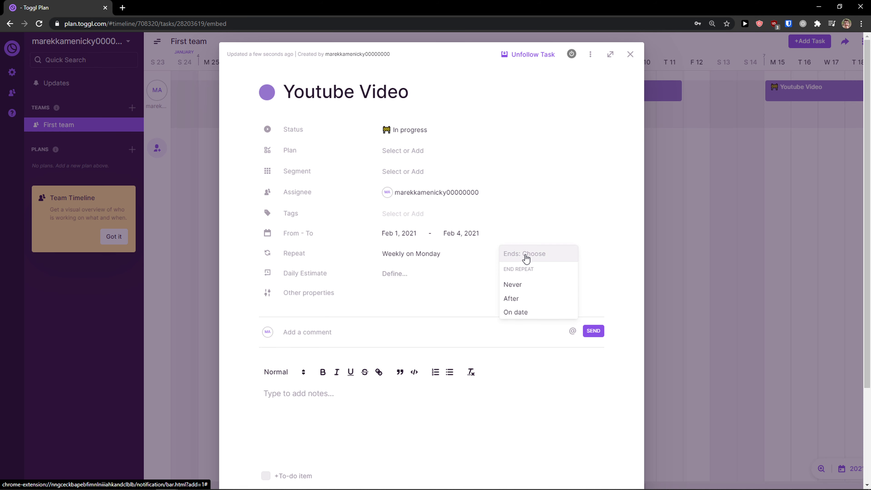
{"action": "left_click", "coordinate": [520, 313]}
{"action": "left_click", "coordinate": [547, 254]}
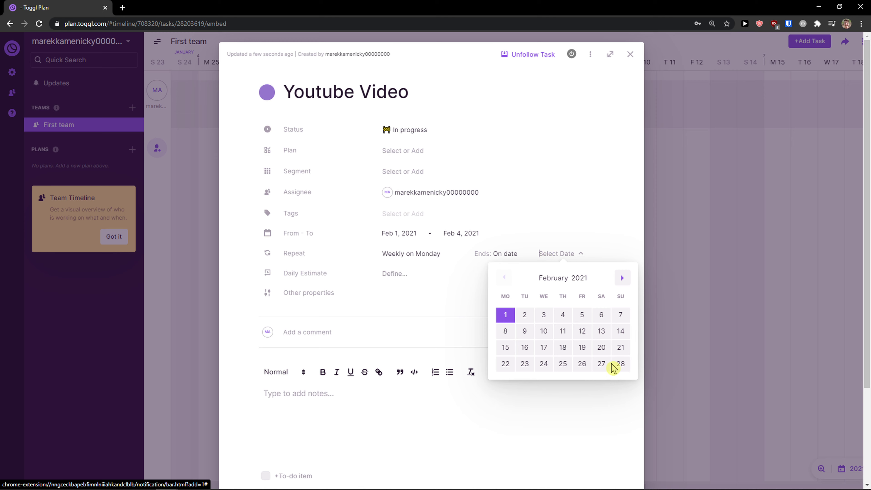
{"action": "left_click", "coordinate": [622, 278]}
{"action": "left_click", "coordinate": [545, 380]}
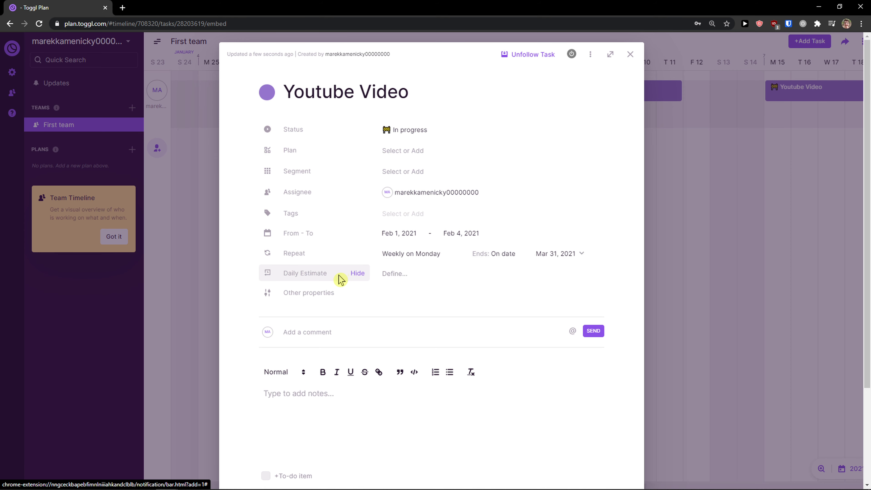
Step: Check the hours and minutes entry of the task's daily estimate
{"action": "left_click", "coordinate": [397, 278]}
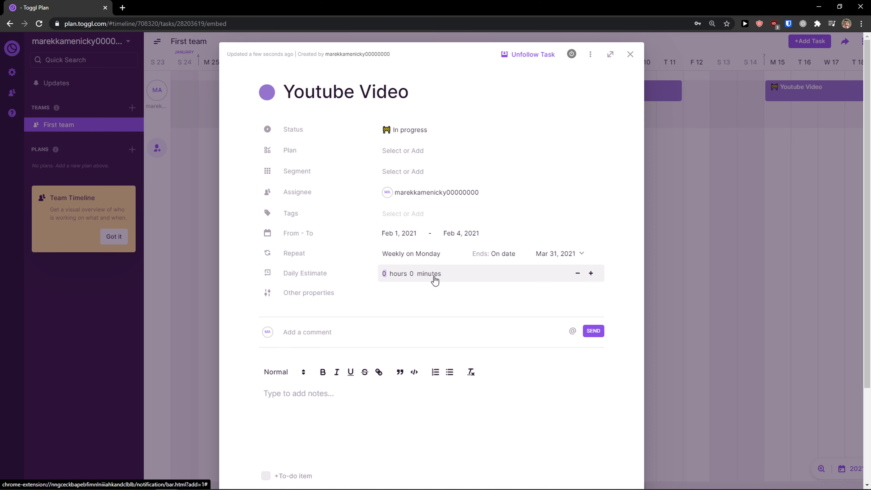
{"action": "left_click", "coordinate": [475, 294]}
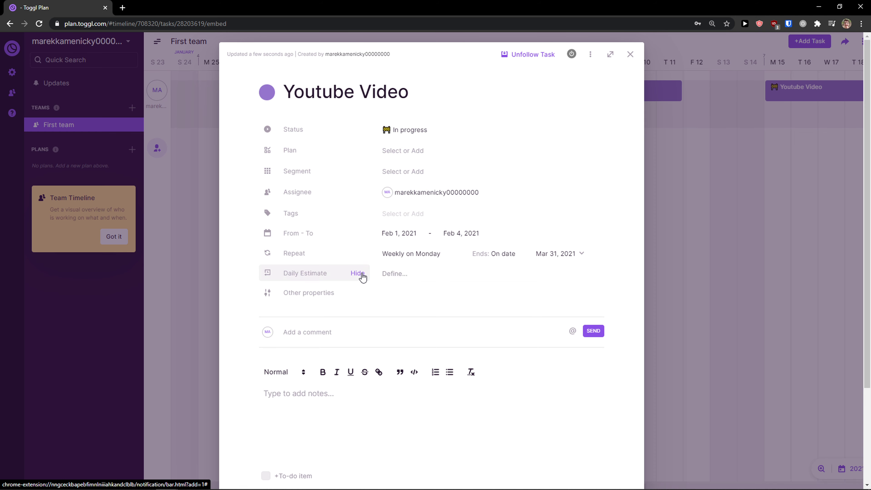
Step: Post the comment "this is a comment" on the Youtube Video task
{"action": "scroll", "coordinate": [296, 323], "scroll_direction": "down", "scroll_amount": 2}
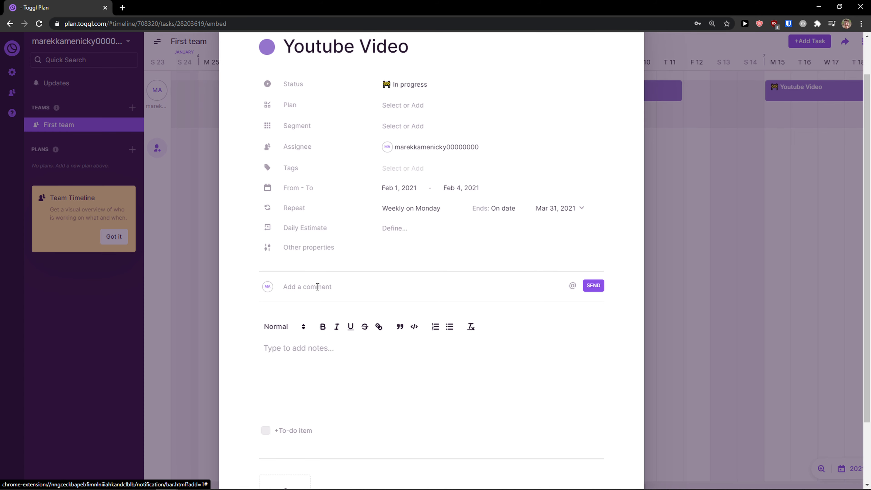
{"action": "scroll", "coordinate": [333, 286], "scroll_direction": "down", "scroll_amount": 2}
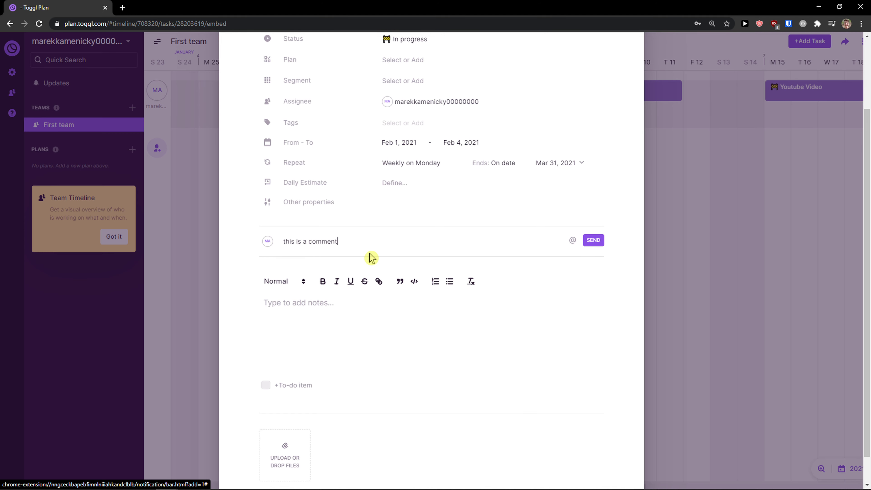
{"action": "left_click", "coordinate": [594, 240]}
Step: Add the note "These are nots!" to the Youtube Video task
{"action": "scroll", "coordinate": [289, 318], "scroll_direction": "down", "scroll_amount": 2}
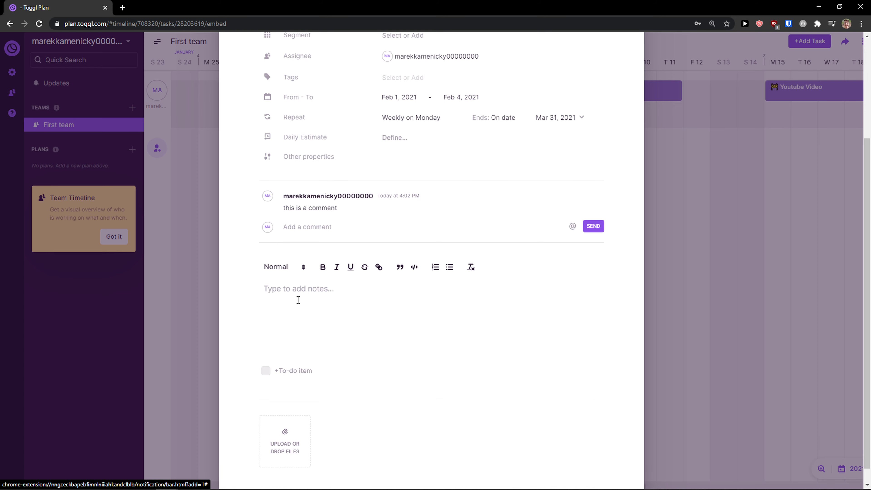
{"action": "left_click", "coordinate": [324, 293]}
{"action": "type", "text": "These are nots!"}
{"action": "key", "text": "Return"}
Step: Start time tracking for the Youtube Video task, check the timer's project field, and stop the timer
{"action": "scroll", "coordinate": [271, 373], "scroll_direction": "down", "scroll_amount": 1}
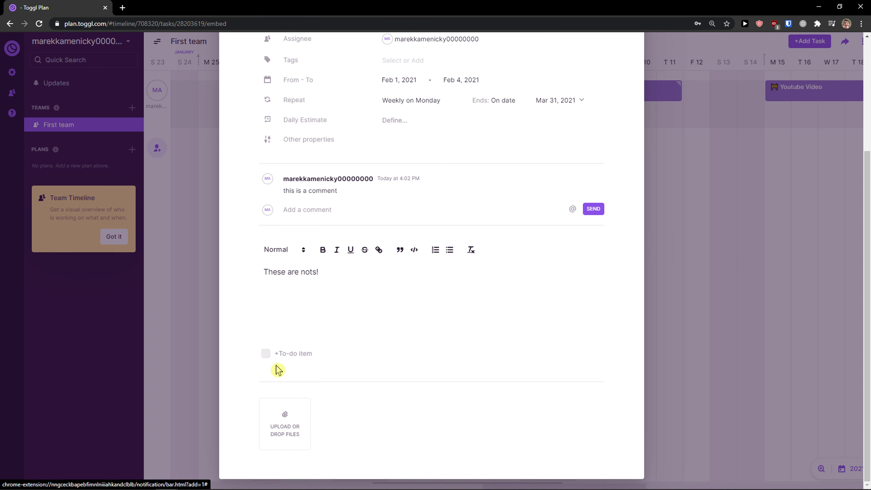
{"action": "scroll", "coordinate": [314, 391], "scroll_direction": "up", "scroll_amount": 4}
{"action": "scroll", "coordinate": [311, 406], "scroll_direction": "down", "scroll_amount": 2}
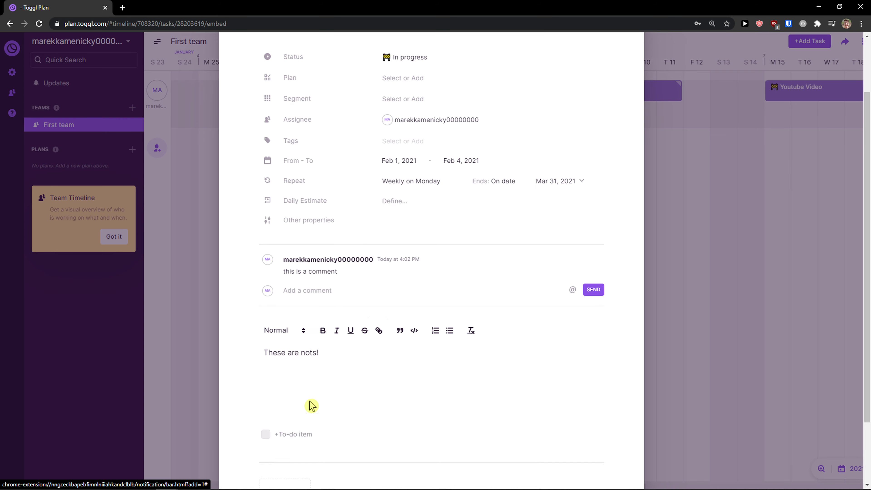
{"action": "scroll", "coordinate": [311, 406], "scroll_direction": "down", "scroll_amount": 2}
{"action": "scroll", "coordinate": [267, 358], "scroll_direction": "up", "scroll_amount": 3}
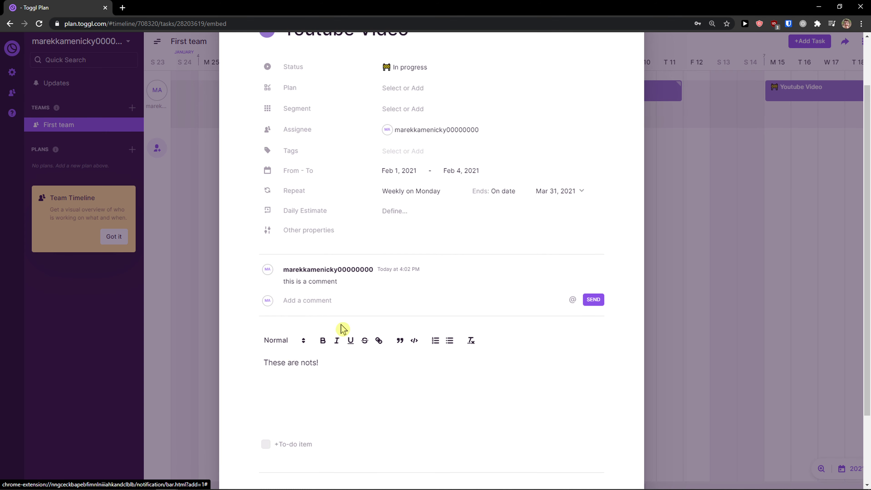
{"action": "scroll", "coordinate": [342, 329], "scroll_direction": "up", "scroll_amount": 2}
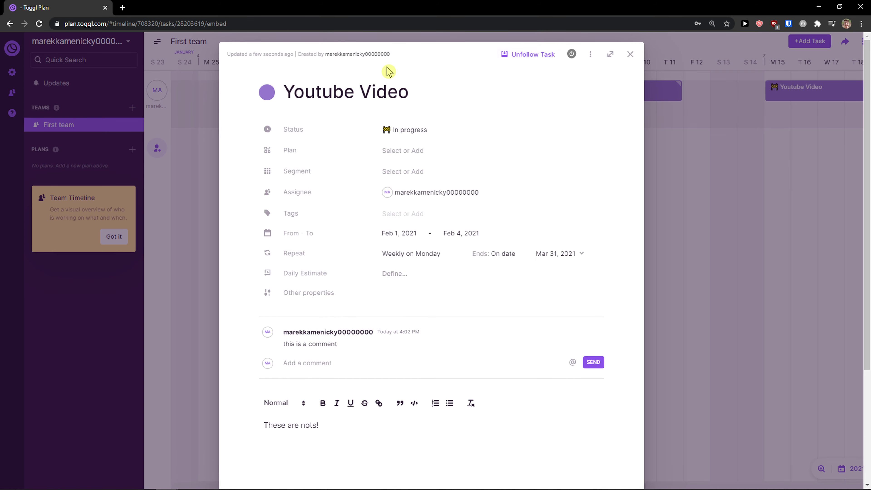
{"action": "left_click", "coordinate": [571, 55]}
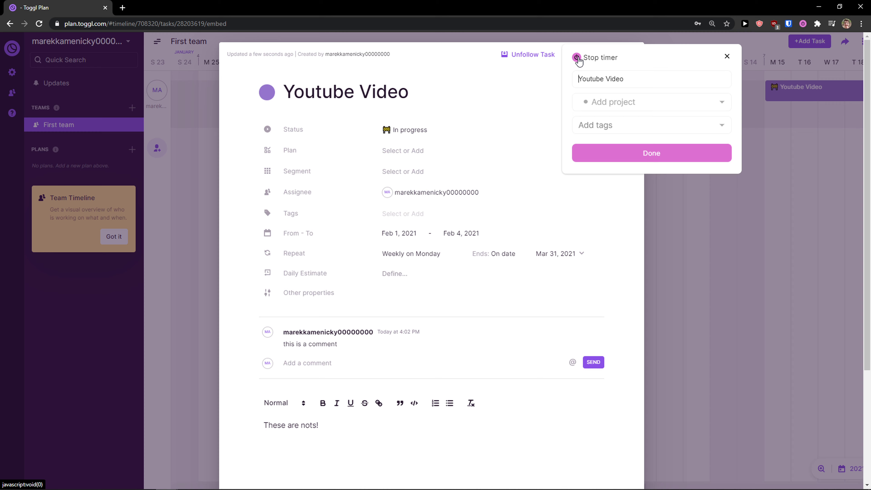
{"action": "left_click", "coordinate": [612, 107]}
{"action": "left_click", "coordinate": [569, 114]}
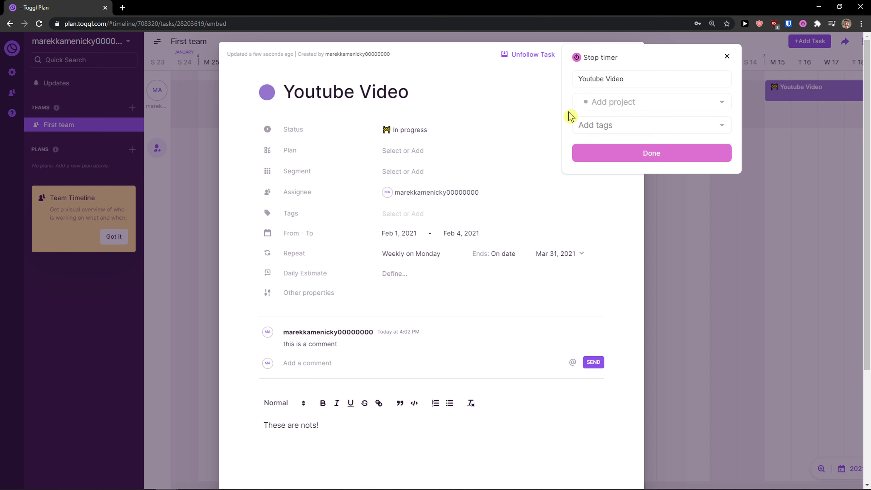
{"action": "left_click", "coordinate": [575, 62]}
Step: Check the actions available for the Youtube Video task and close the task
{"action": "left_click", "coordinate": [591, 54]}
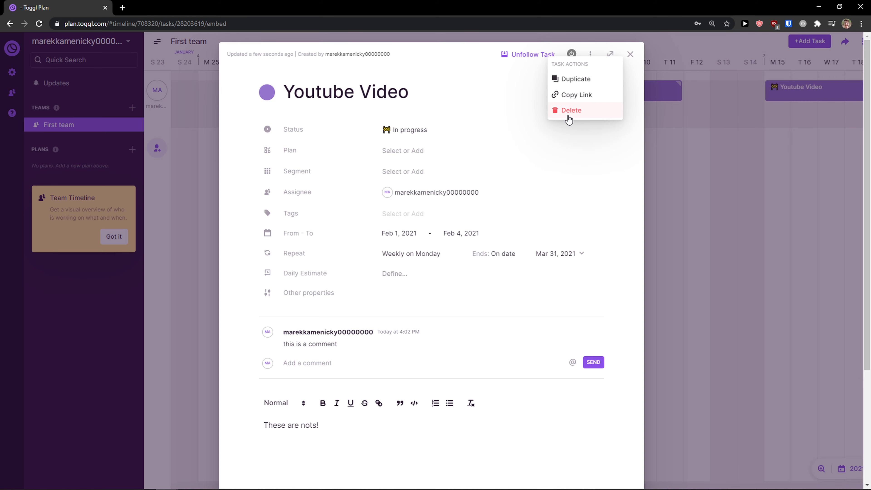
{"action": "left_click", "coordinate": [561, 142]}
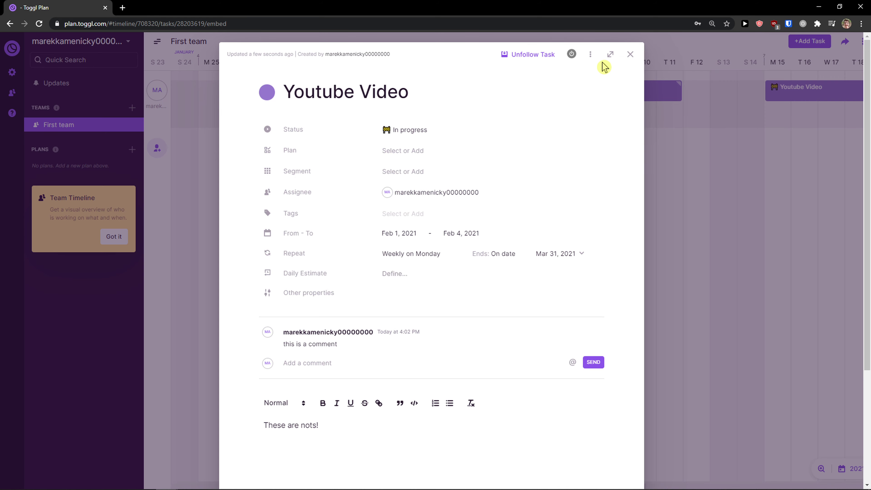
{"action": "left_click", "coordinate": [631, 57]}
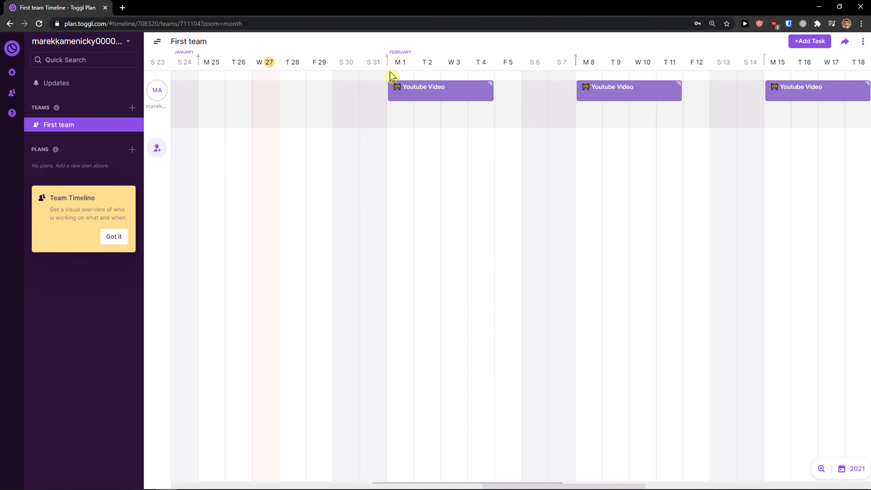
Step: Look over the repeated tasks on the February timeline and check the user management of First team
{"action": "mouse_move", "coordinate": [424, 85]}
{"action": "left_click_drag", "start_coordinate": [552, 485], "coordinate": [601, 484]}
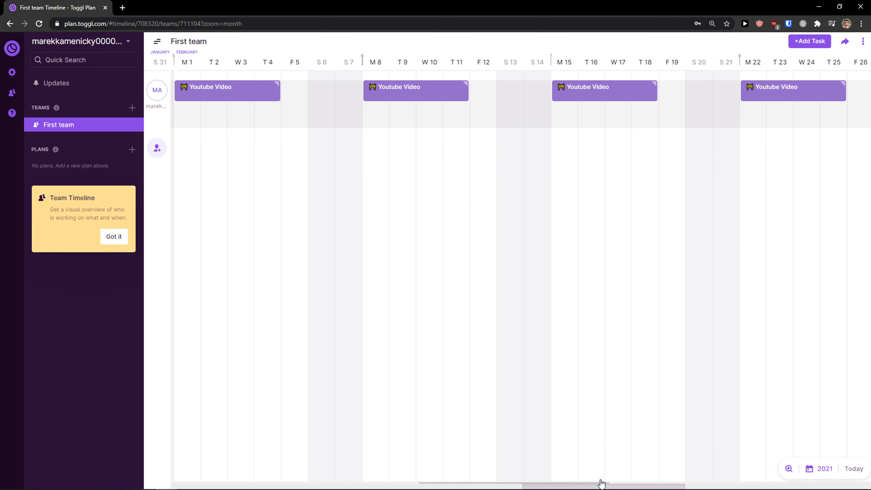
{"action": "left_click", "coordinate": [158, 149]}
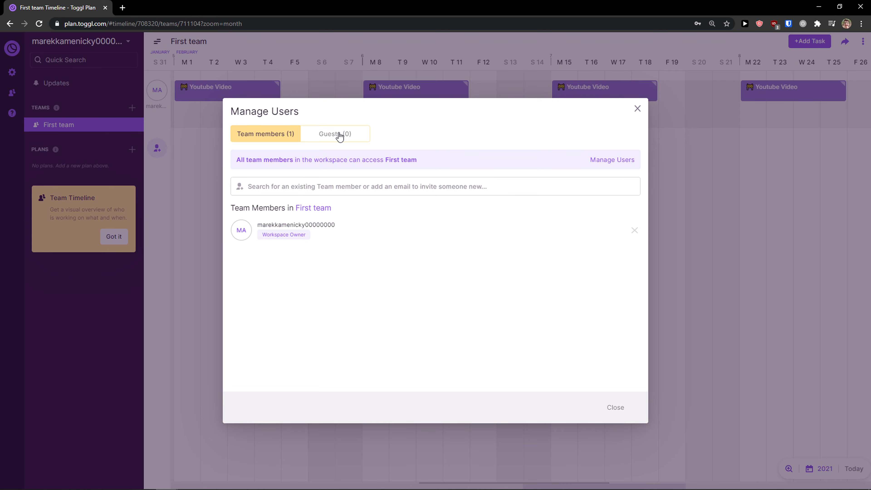
{"action": "left_click", "coordinate": [638, 109]}
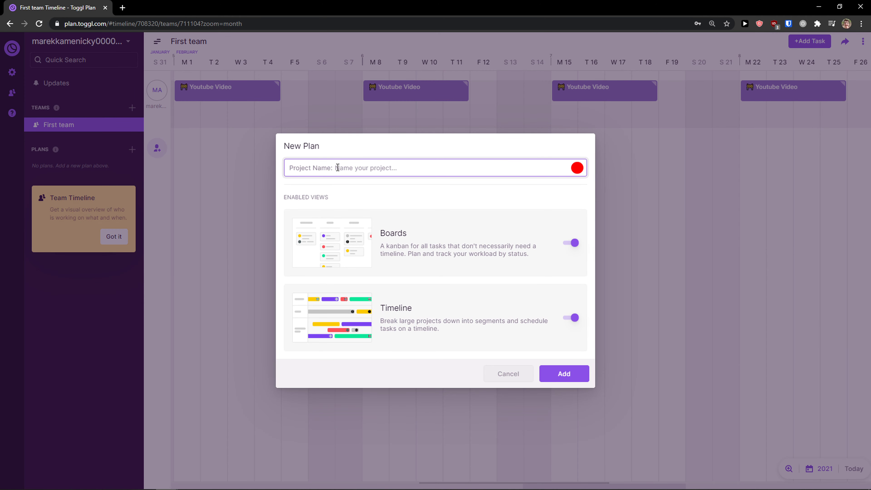
Step: Create a new plan named "Youtube Channel" with both the Boards and Timeline views enabled
{"action": "type", "text": "Youtube Channel"}
{"action": "left_click", "coordinate": [575, 320]}
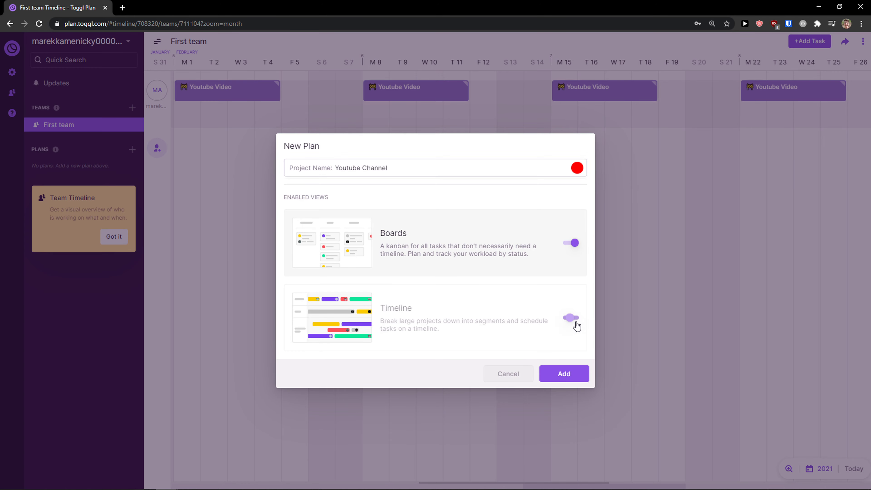
{"action": "left_click", "coordinate": [573, 321]}
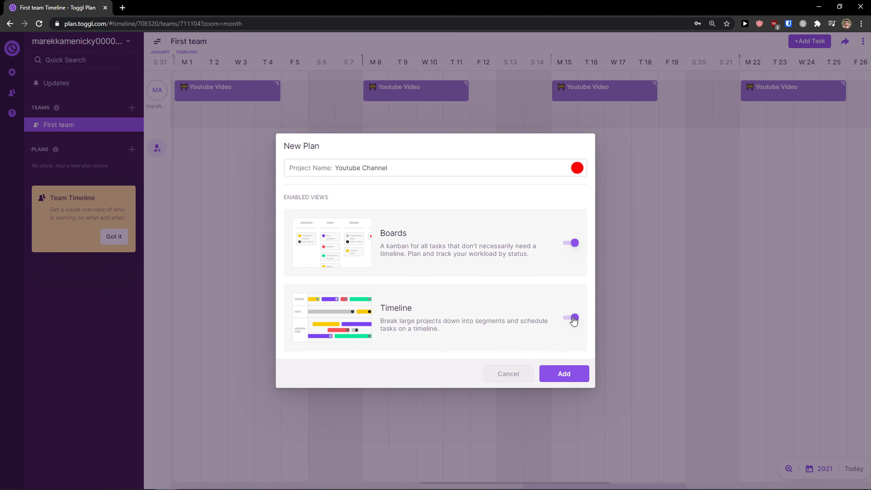
{"action": "left_click", "coordinate": [565, 375]}
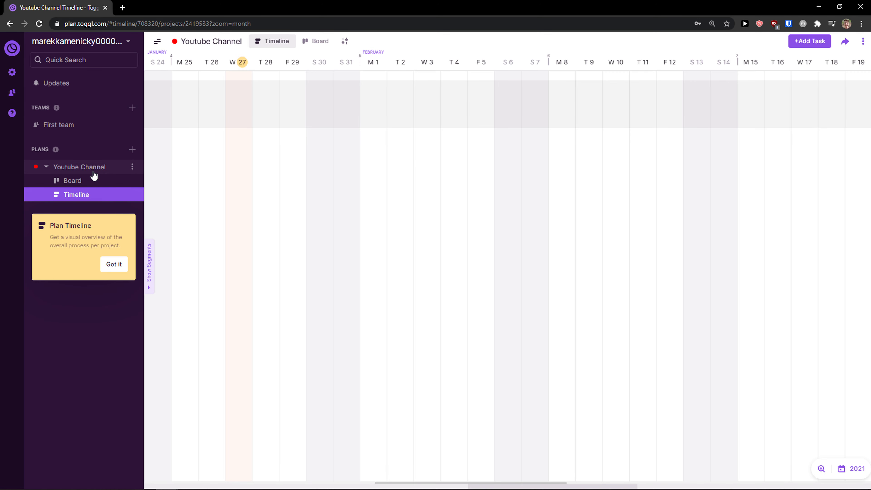
Step: Show the Youtube Channel plan's board and add a task named "Youtube Video" under No status
{"action": "left_click", "coordinate": [93, 171]}
{"action": "left_click", "coordinate": [93, 172]}
{"action": "left_click", "coordinate": [77, 184]}
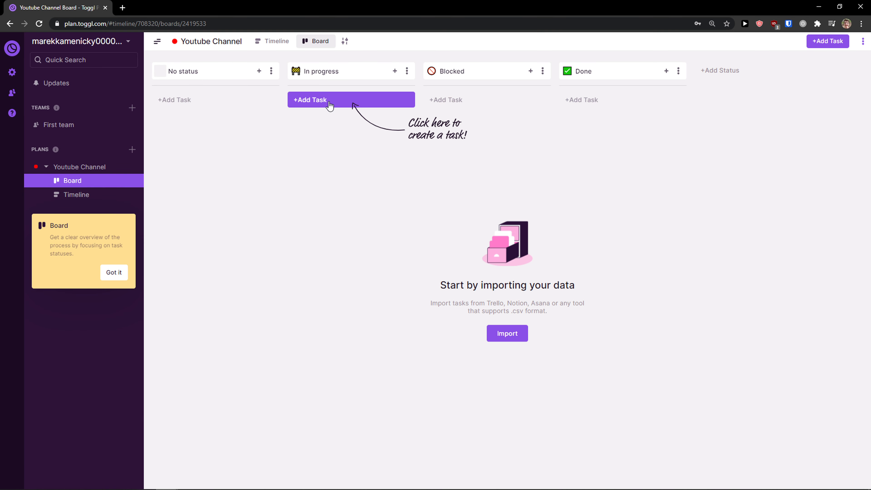
{"action": "left_click", "coordinate": [214, 99]}
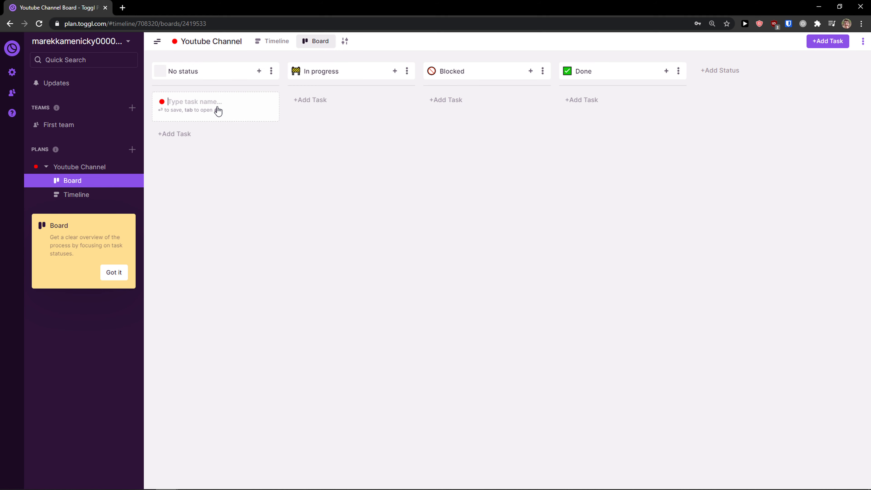
{"action": "type", "text": "Ytouube Video"}
{"action": "key", "text": "Return"}
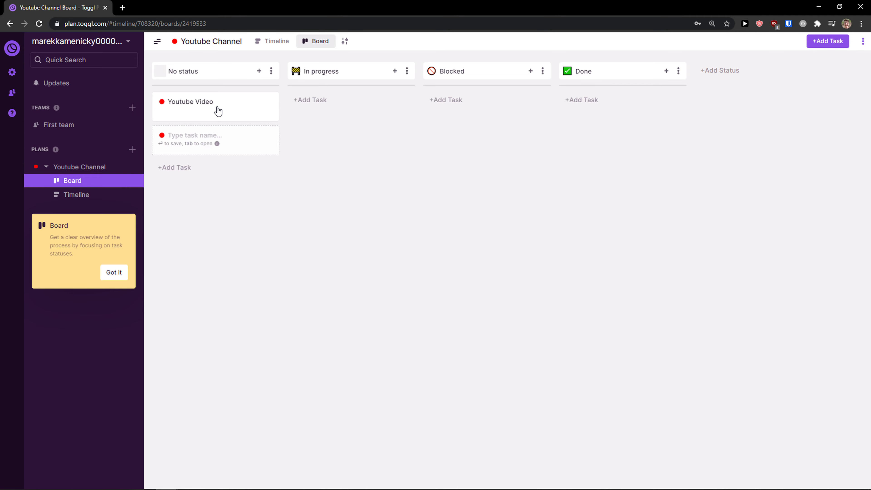
{"action": "left_click", "coordinate": [286, 212]}
Step: Open the board's Youtube Video task and assign it to the workspace owner
{"action": "left_click", "coordinate": [217, 112]}
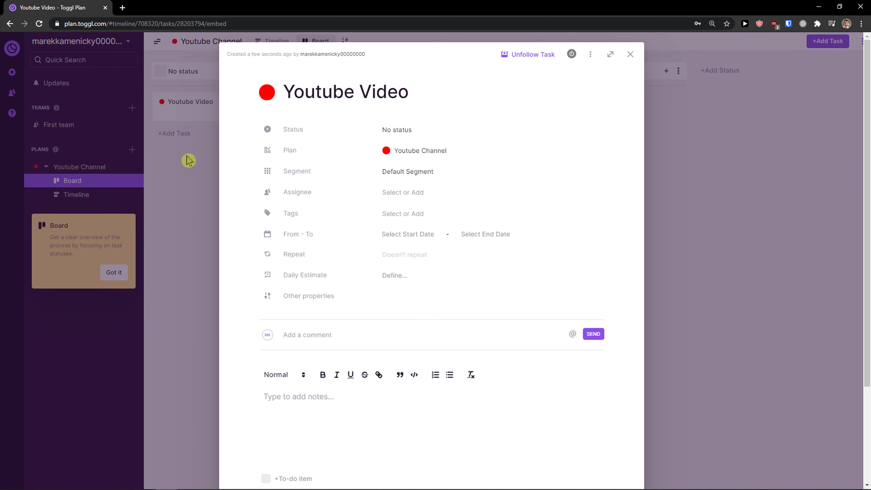
{"action": "left_click", "coordinate": [188, 160]}
{"action": "left_click", "coordinate": [211, 109]}
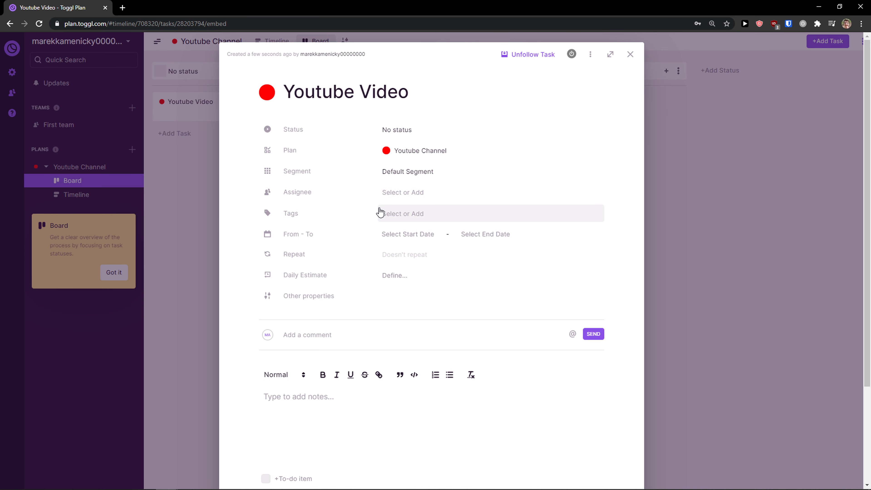
{"action": "left_click", "coordinate": [376, 215]}
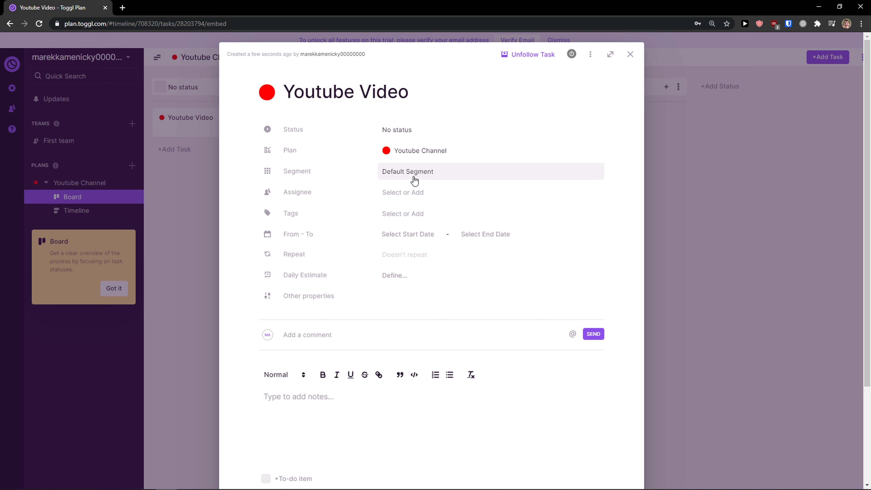
{"action": "left_click", "coordinate": [413, 193]}
{"action": "left_click", "coordinate": [398, 223]}
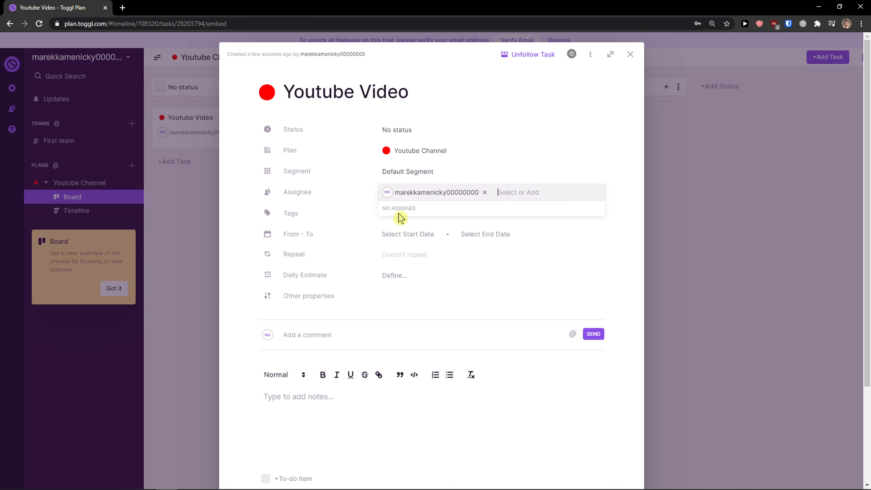
{"action": "left_click", "coordinate": [380, 226]}
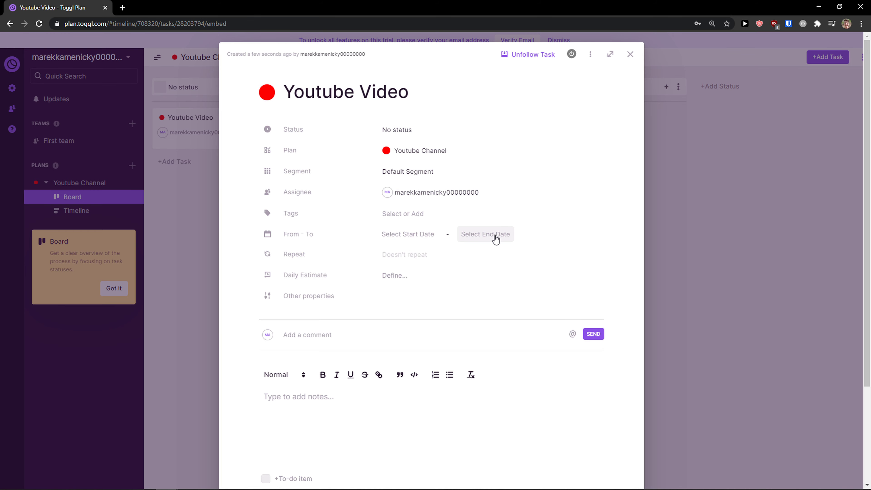
Step: Look through the task's comment, notes, to-do and file sections, and close the task
{"action": "scroll", "coordinate": [419, 269], "scroll_direction": "down", "scroll_amount": 4}
{"action": "scroll", "coordinate": [401, 259], "scroll_direction": "up", "scroll_amount": 4}
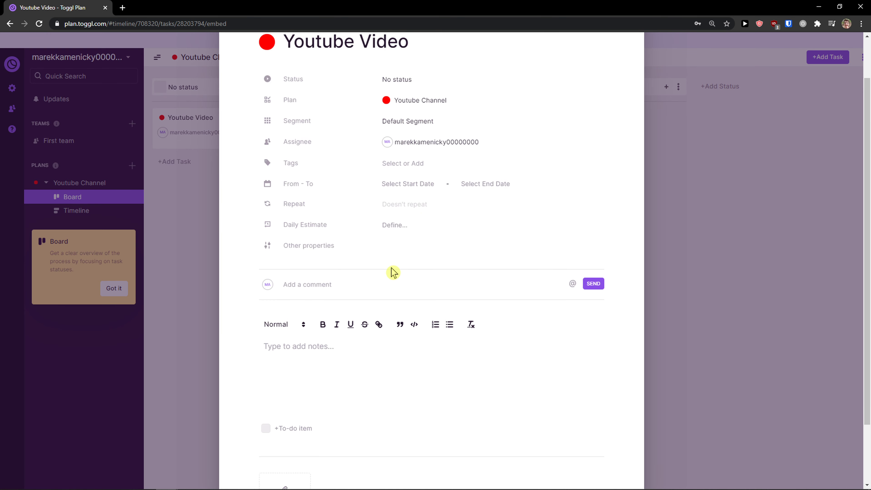
{"action": "scroll", "coordinate": [389, 282], "scroll_direction": "down", "scroll_amount": 3}
{"action": "scroll", "coordinate": [288, 352], "scroll_direction": "up", "scroll_amount": 4}
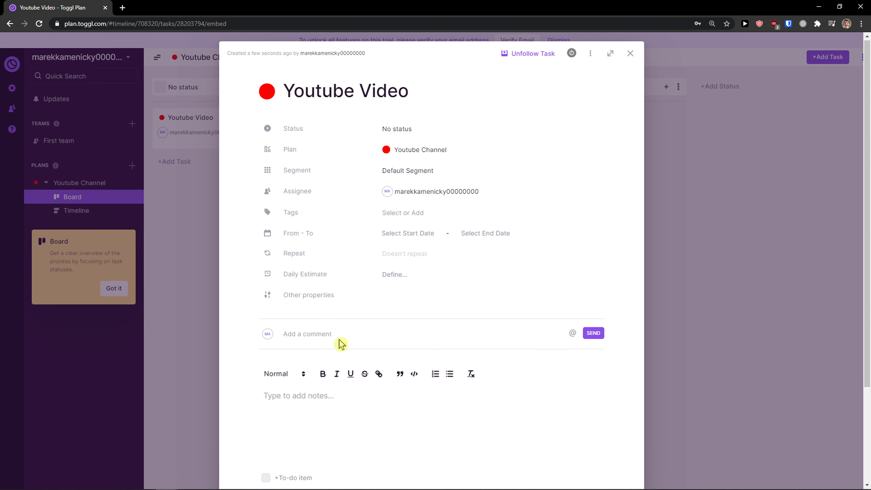
{"action": "left_click", "coordinate": [630, 54]}
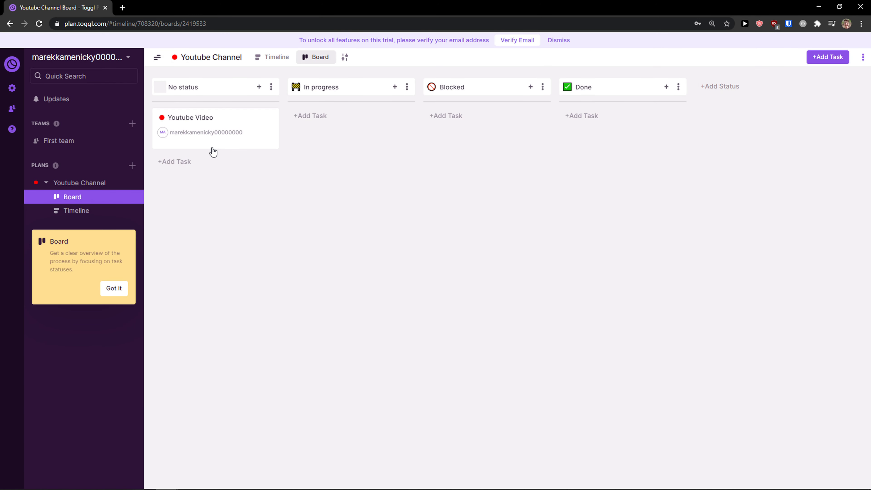
Step: Check the No status column's options, including the target statuses for moving all its tasks
{"action": "left_click_drag", "start_coordinate": [194, 139], "coordinate": [215, 127]}
{"action": "left_click", "coordinate": [271, 87]}
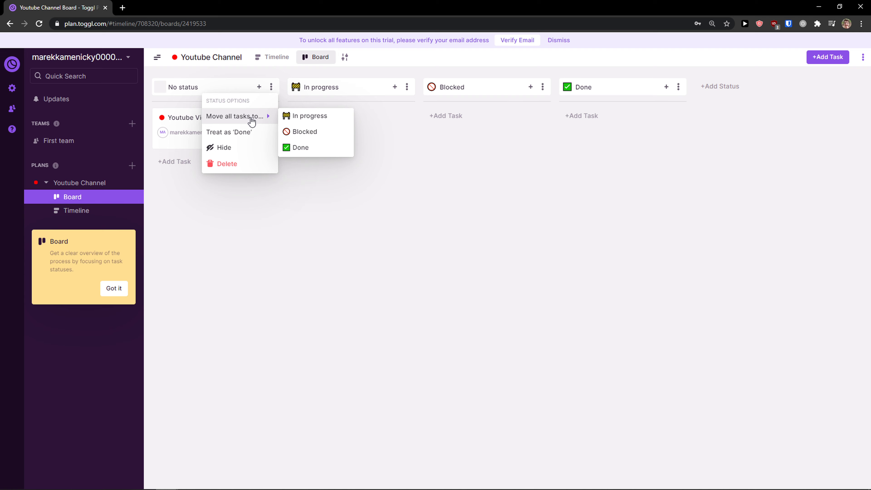
{"action": "mouse_move", "coordinate": [254, 120]}
{"action": "left_click", "coordinate": [301, 148]}
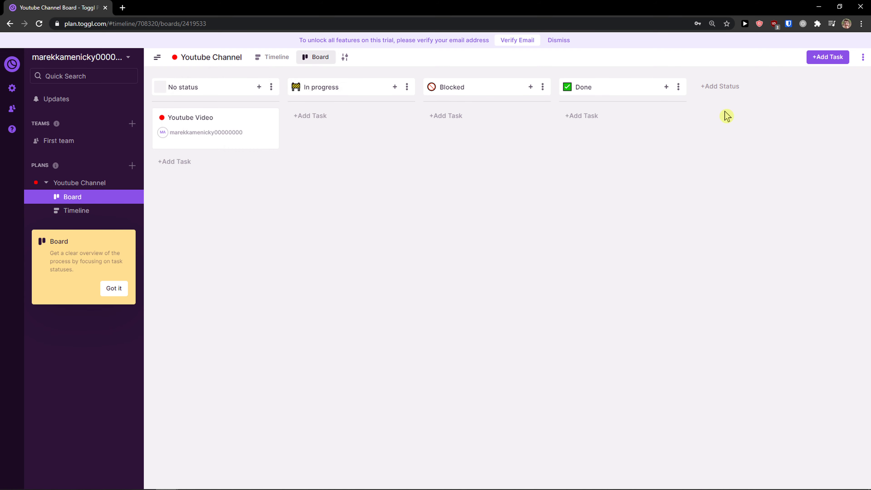
Step: Add a status named "ON HOLD" to the board and check its status options
{"action": "left_click", "coordinate": [729, 85]}
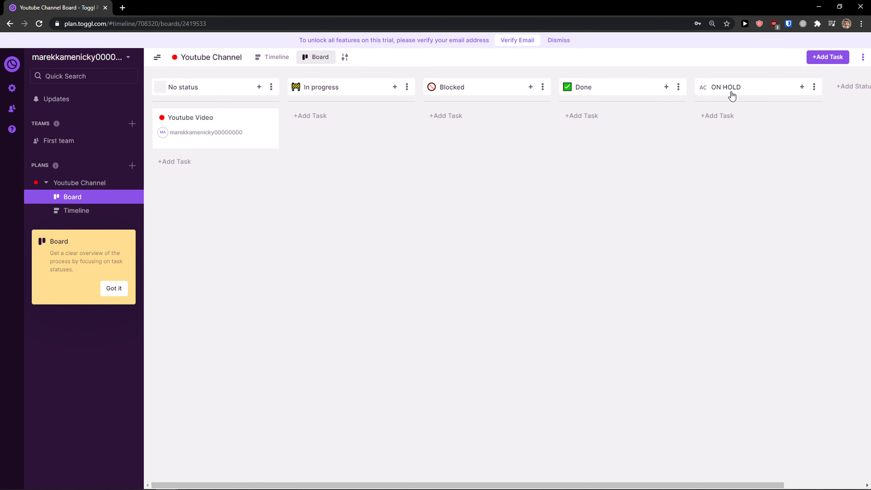
{"action": "left_click", "coordinate": [814, 87]}
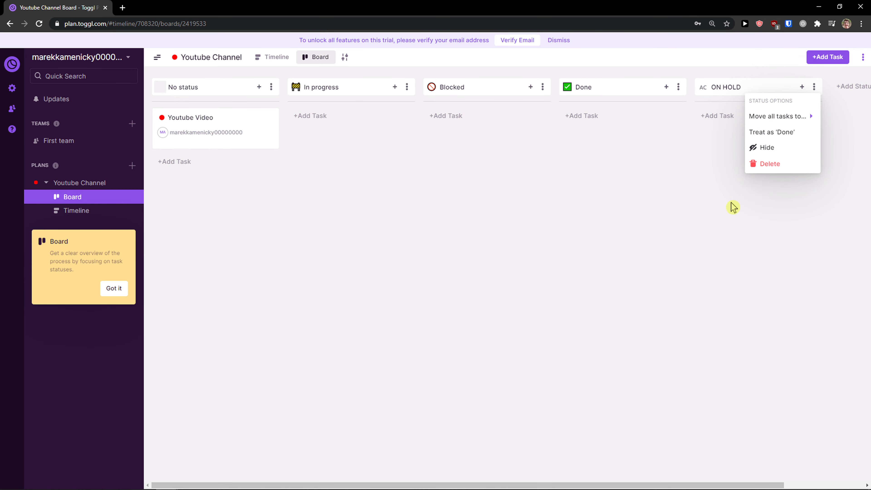
{"action": "mouse_move", "coordinate": [814, 93]}
{"action": "left_click", "coordinate": [709, 161]}
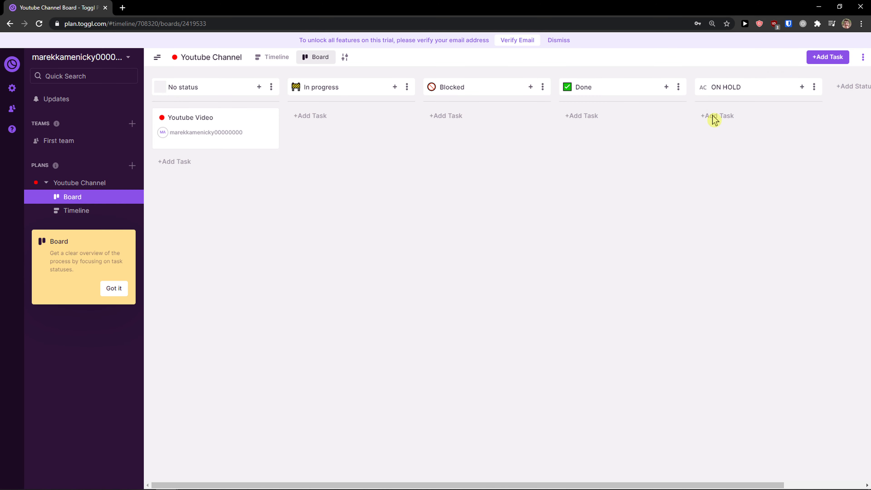
Step: Give the ON HOLD status a winking-face emoji, and try moving the Youtube Video task into ON HOLD and back to No status
{"action": "left_click", "coordinate": [703, 88]}
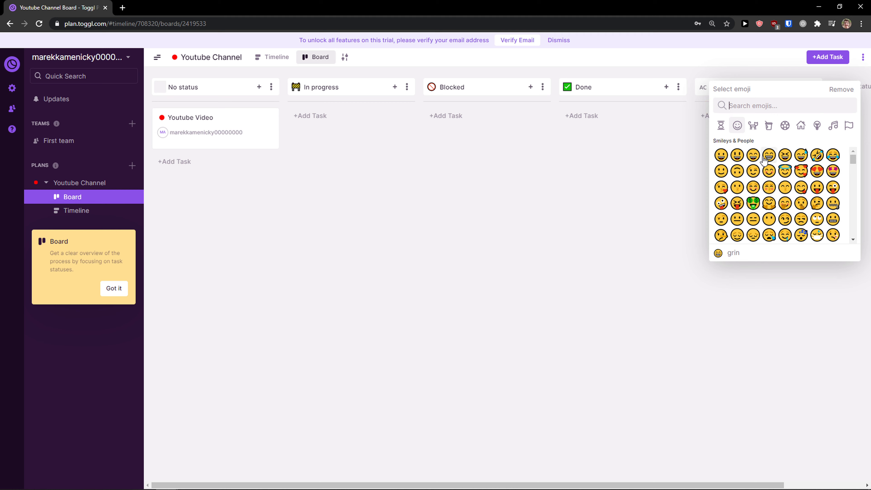
{"action": "left_click", "coordinate": [757, 175]}
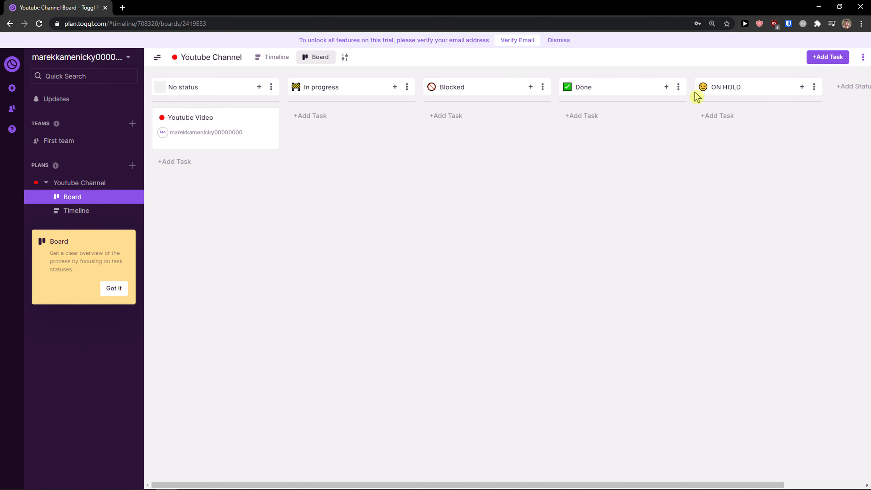
{"action": "left_click_drag", "start_coordinate": [201, 128], "coordinate": [738, 124]}
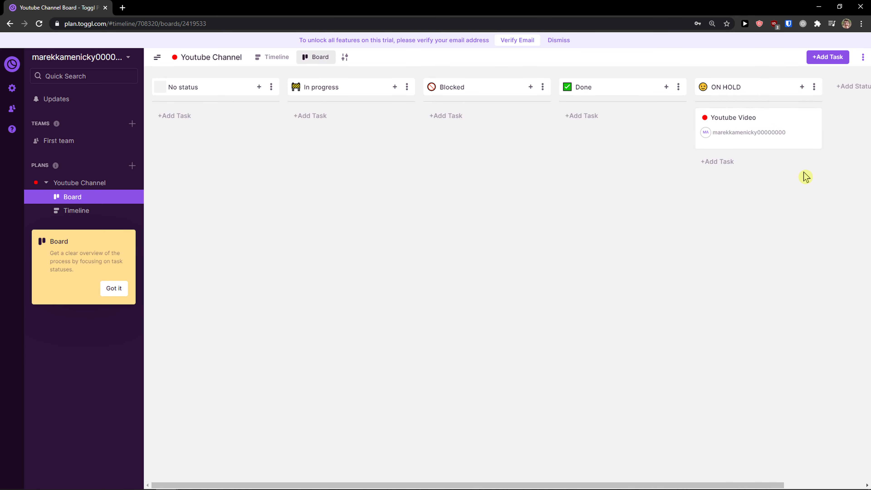
{"action": "left_click_drag", "start_coordinate": [752, 140], "coordinate": [202, 144]}
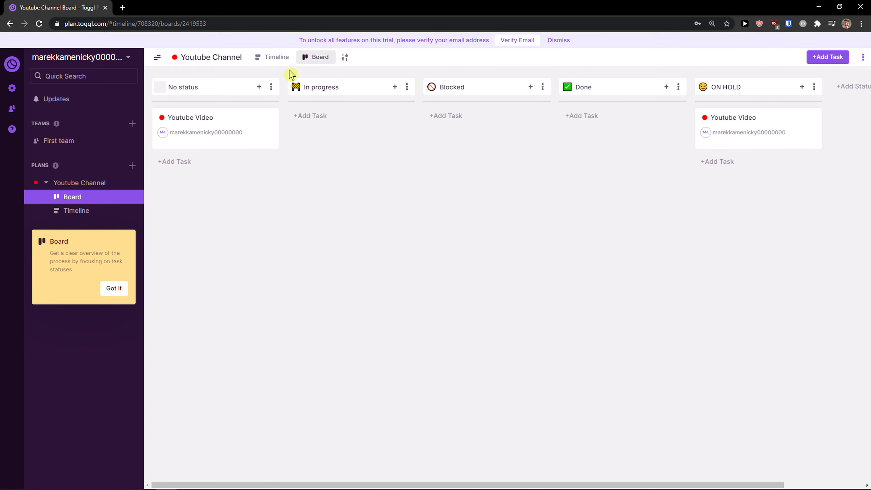
Step: Check the plan's view toggles and its timeline, and return to the board
{"action": "left_click", "coordinate": [344, 57]}
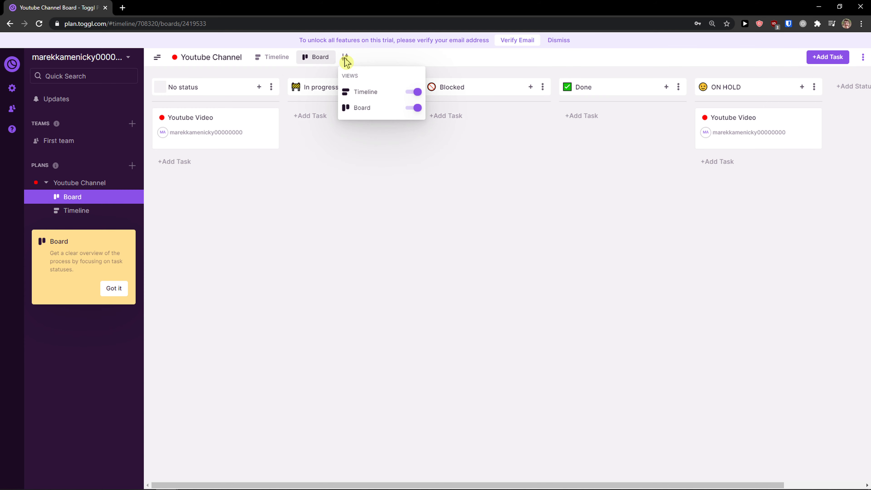
{"action": "left_click", "coordinate": [414, 93]}
{"action": "left_click", "coordinate": [413, 93]}
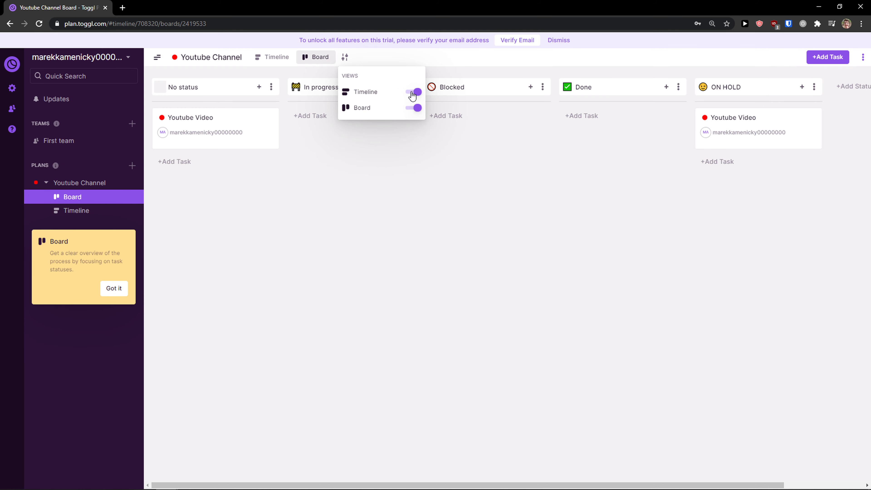
{"action": "left_click", "coordinate": [228, 226]}
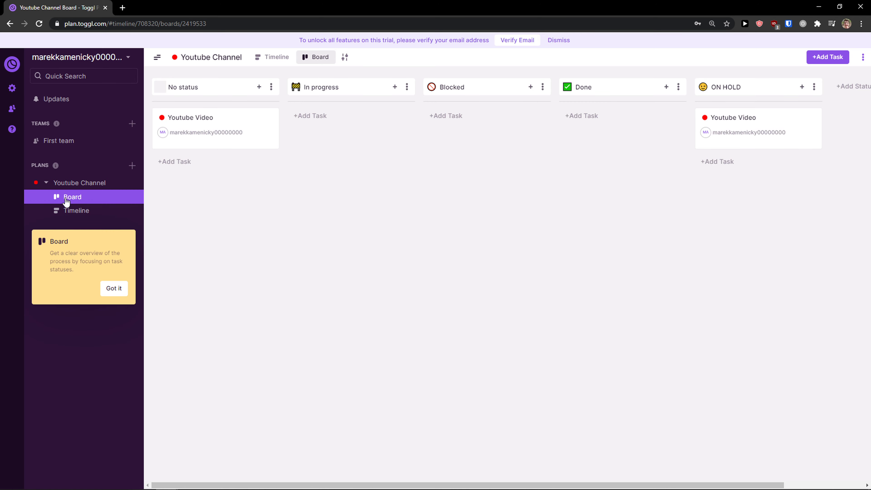
{"action": "left_click", "coordinate": [273, 57]}
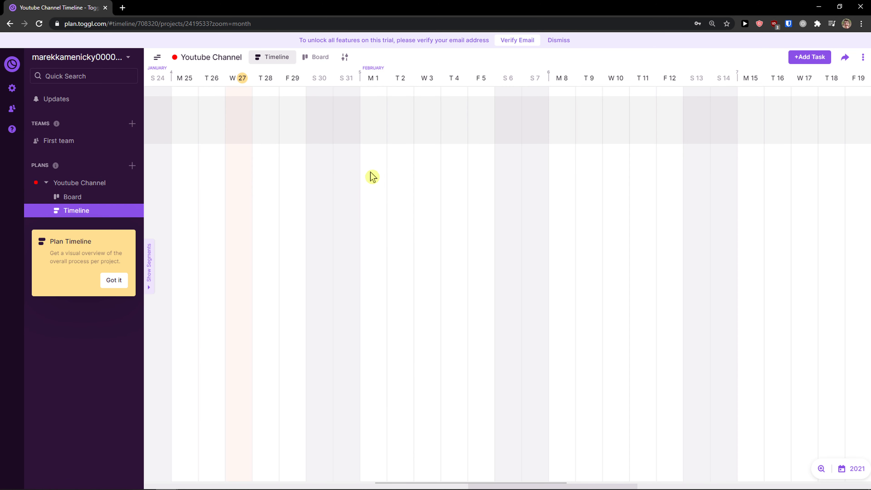
{"action": "left_click", "coordinate": [72, 202]}
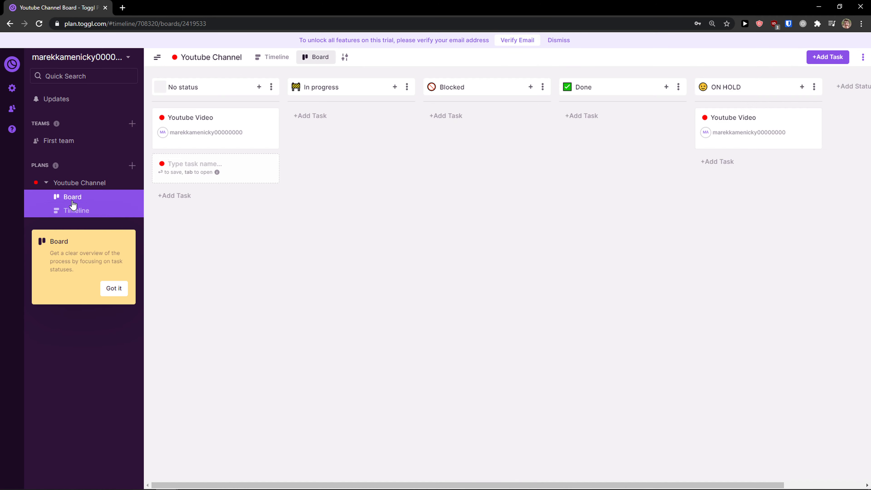
Step: Schedule the Youtube Video task in No status from Jan 27, 2021 to Jan 31, 2021, and close it
{"action": "left_click", "coordinate": [261, 121]}
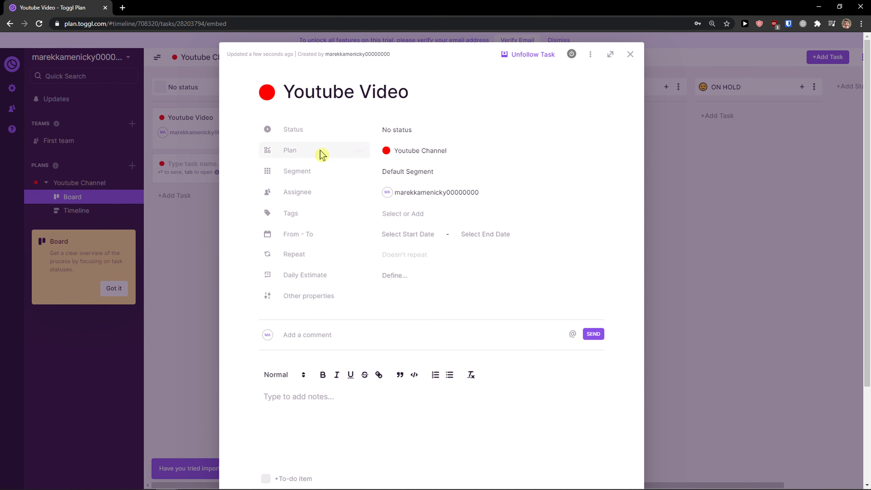
{"action": "left_click", "coordinate": [397, 234]}
{"action": "left_click", "coordinate": [393, 366]}
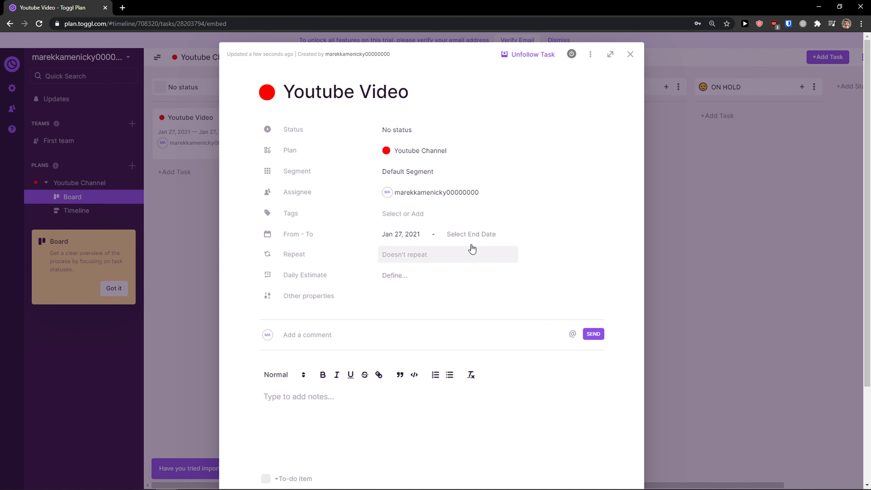
{"action": "left_click", "coordinate": [529, 366]}
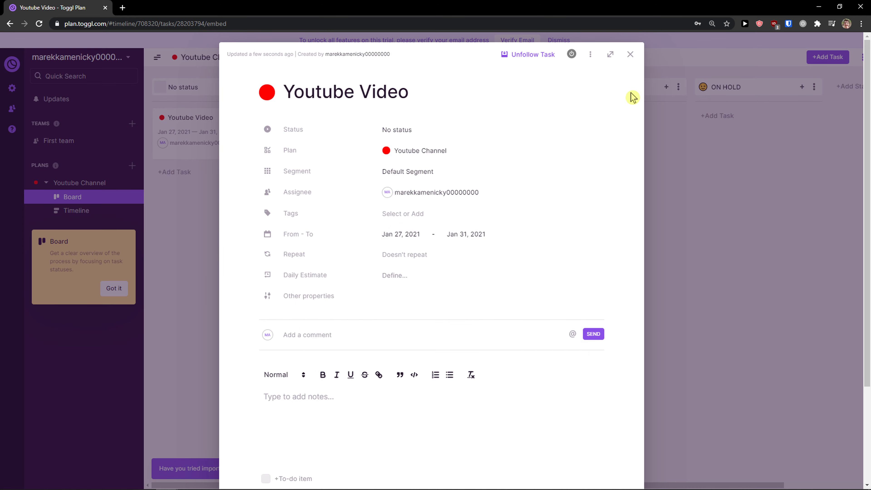
{"action": "left_click", "coordinate": [631, 54]}
Step: Check the scheduled Youtube Video task on the plan's timeline, and return to the board
{"action": "left_click", "coordinate": [85, 209]}
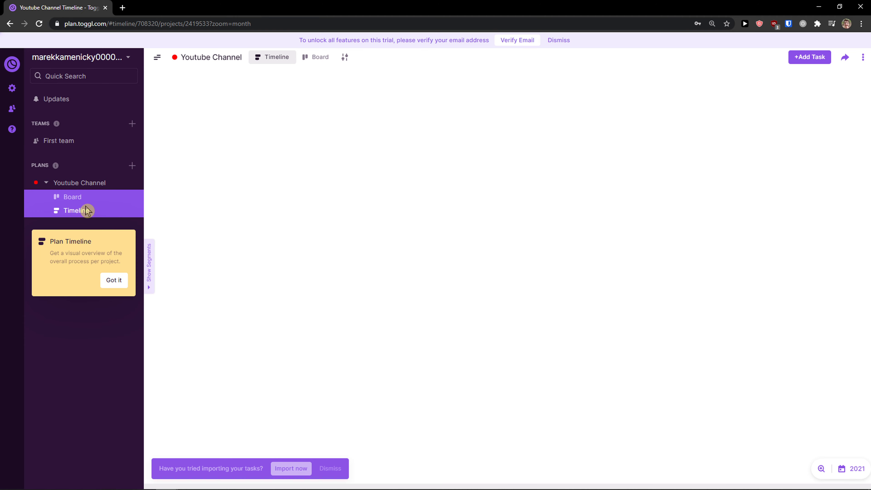
{"action": "mouse_move", "coordinate": [235, 115]}
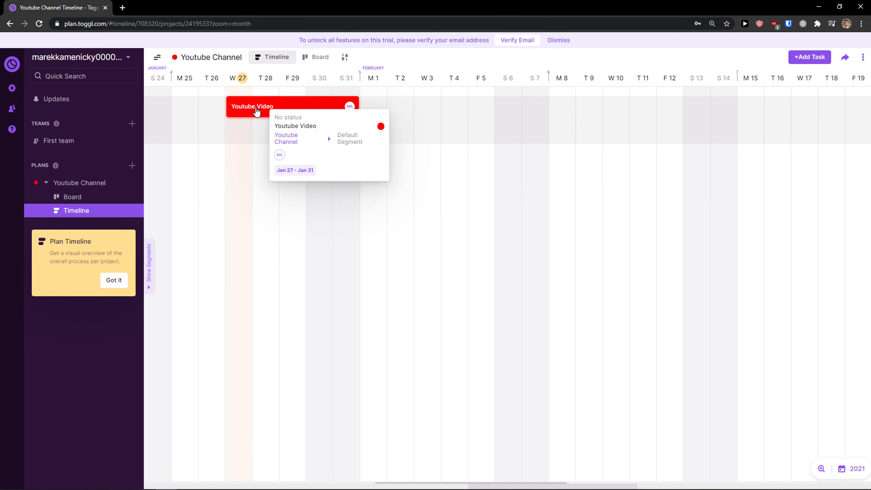
{"action": "left_click", "coordinate": [80, 198]}
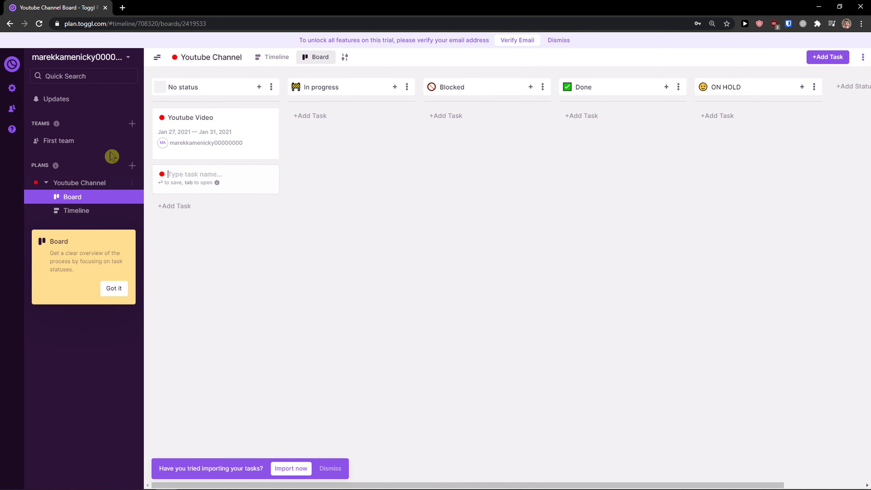
Step: Open the profile settings and look over the name, start week and timezone options
{"action": "left_click", "coordinate": [11, 89]}
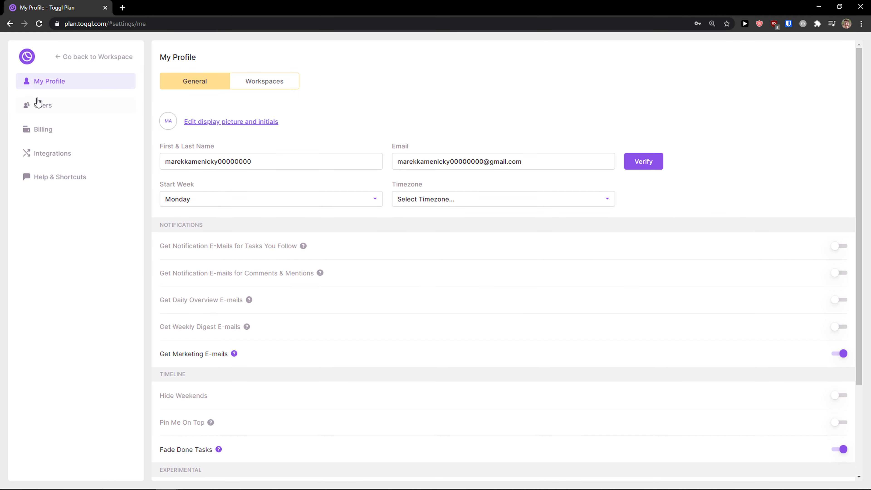
{"action": "left_click_drag", "start_coordinate": [170, 165], "coordinate": [323, 170]}
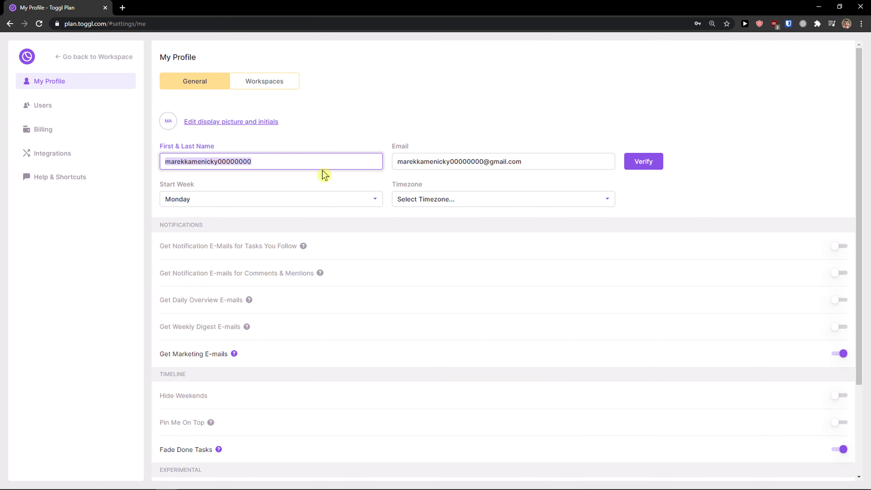
{"action": "scroll", "coordinate": [259, 187], "scroll_direction": "down", "scroll_amount": 2}
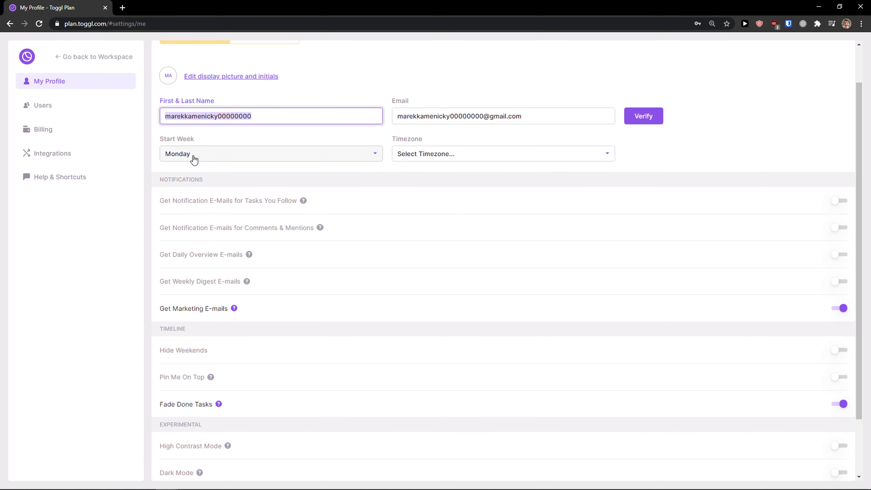
{"action": "left_click", "coordinate": [204, 158]}
{"action": "left_click", "coordinate": [240, 151]}
{"action": "left_click", "coordinate": [436, 154]}
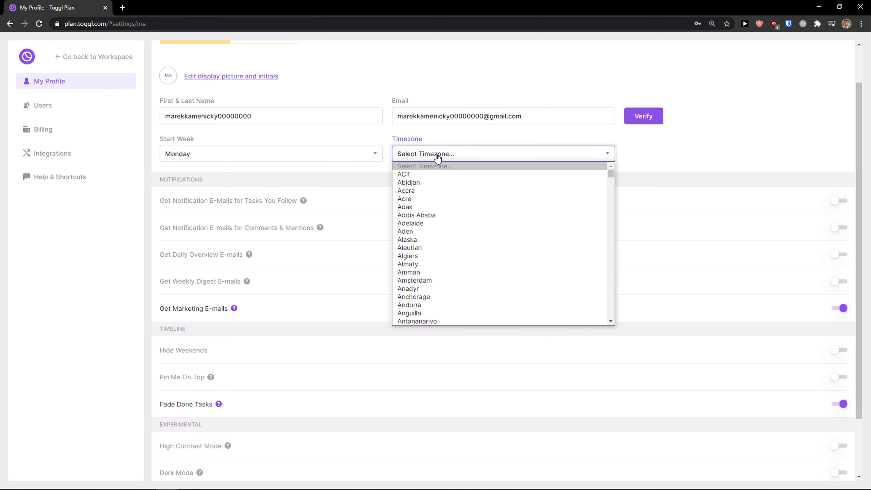
{"action": "left_click", "coordinate": [438, 155]}
{"action": "scroll", "coordinate": [375, 202], "scroll_direction": "up", "scroll_amount": 2}
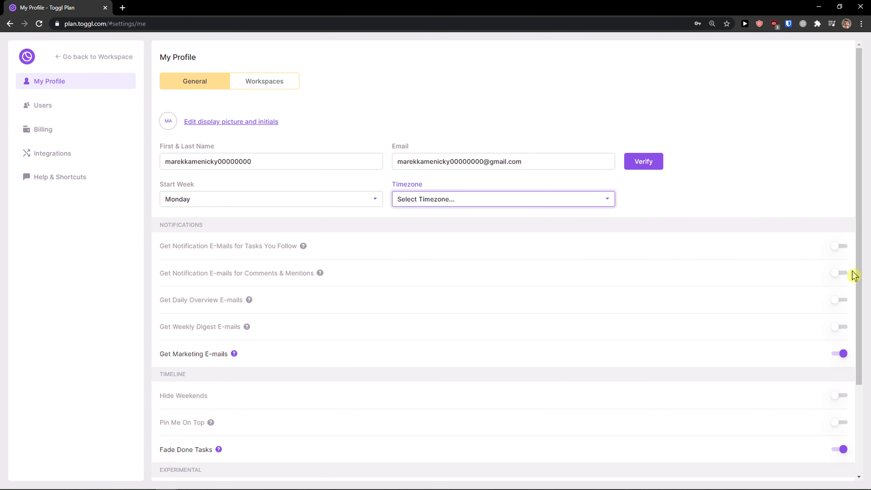
Step: Turn off marketing e-mails in the profile's notification settings
{"action": "scroll", "coordinate": [717, 312], "scroll_direction": "down", "scroll_amount": 2}
{"action": "scroll", "coordinate": [732, 306], "scroll_direction": "down", "scroll_amount": 2}
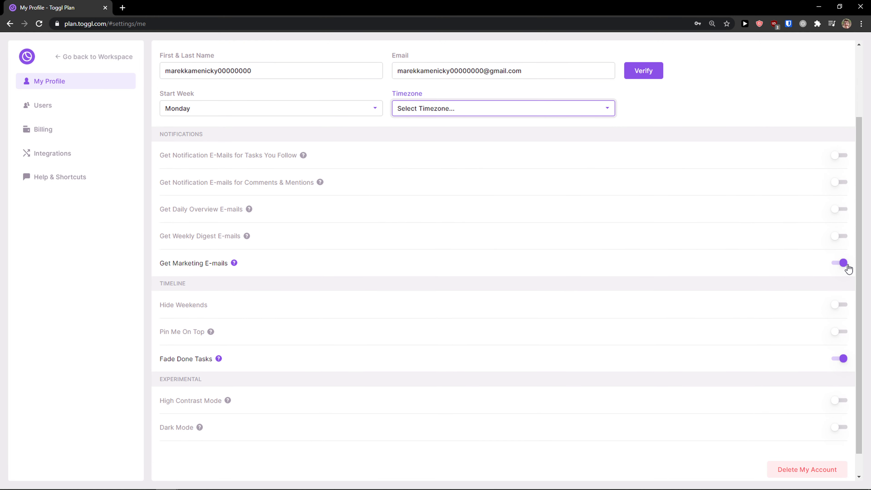
{"action": "left_click", "coordinate": [841, 264]}
{"action": "scroll", "coordinate": [274, 280], "scroll_direction": "down", "scroll_amount": 1}
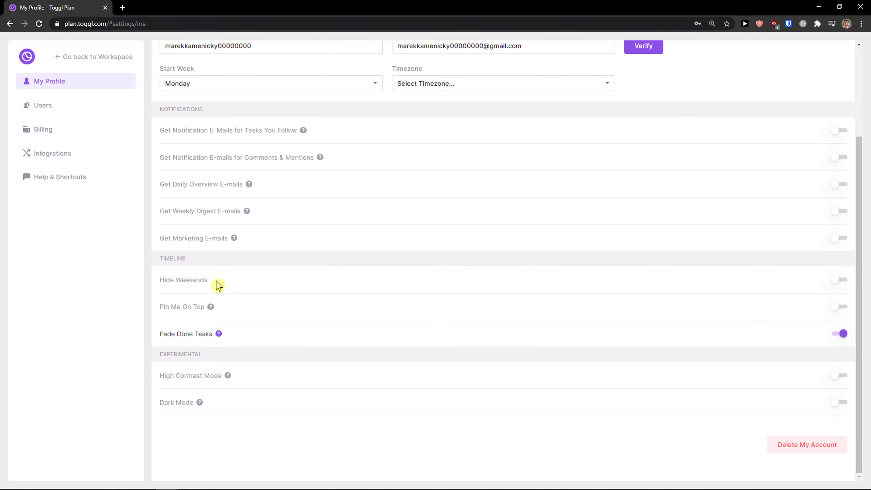
Step: Try the profile's Hide Weekends and Dark Mode settings, turning each on and off again
{"action": "left_click", "coordinate": [841, 280]}
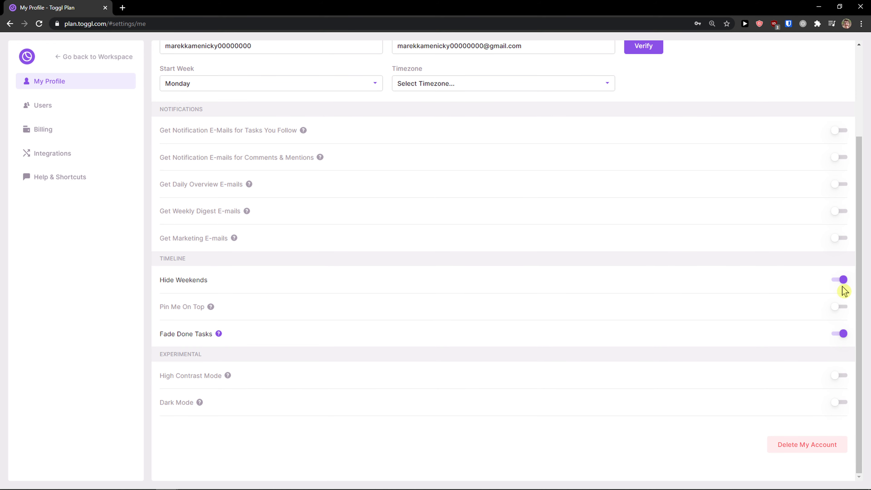
{"action": "left_click", "coordinate": [844, 280]}
{"action": "left_click", "coordinate": [841, 403]}
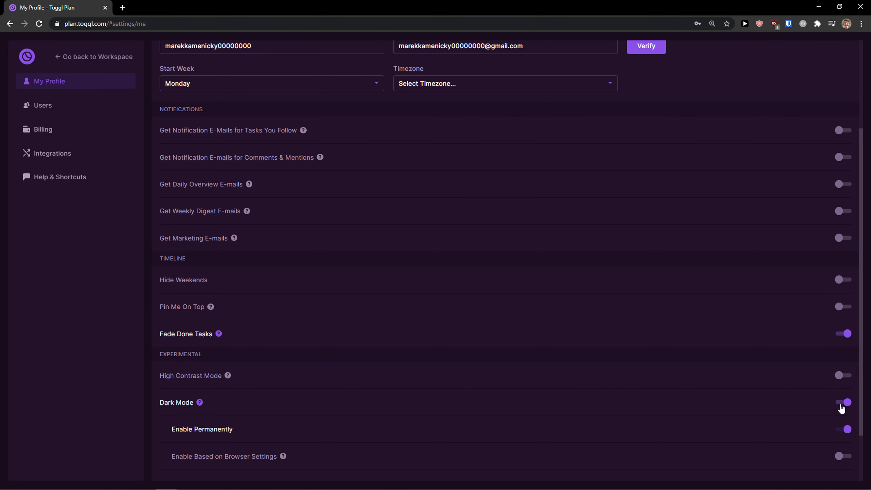
{"action": "scroll", "coordinate": [828, 409], "scroll_direction": "down", "scroll_amount": 1}
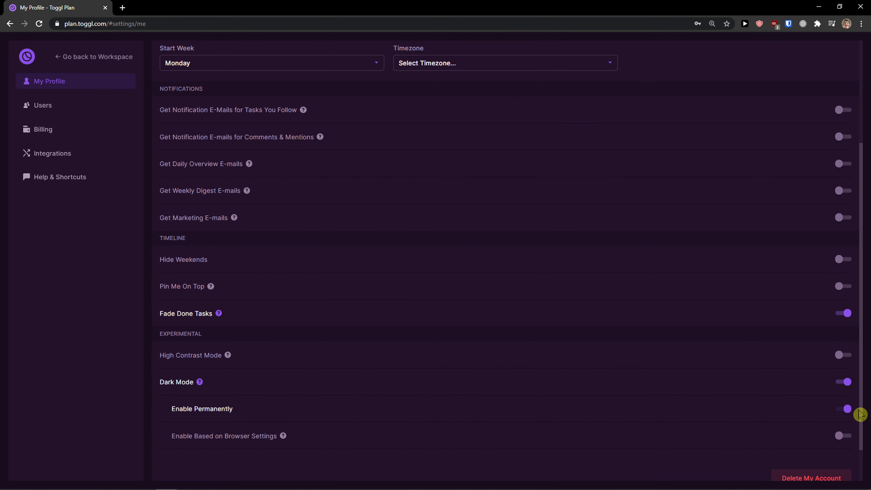
{"action": "scroll", "coordinate": [805, 414], "scroll_direction": "down", "scroll_amount": 1}
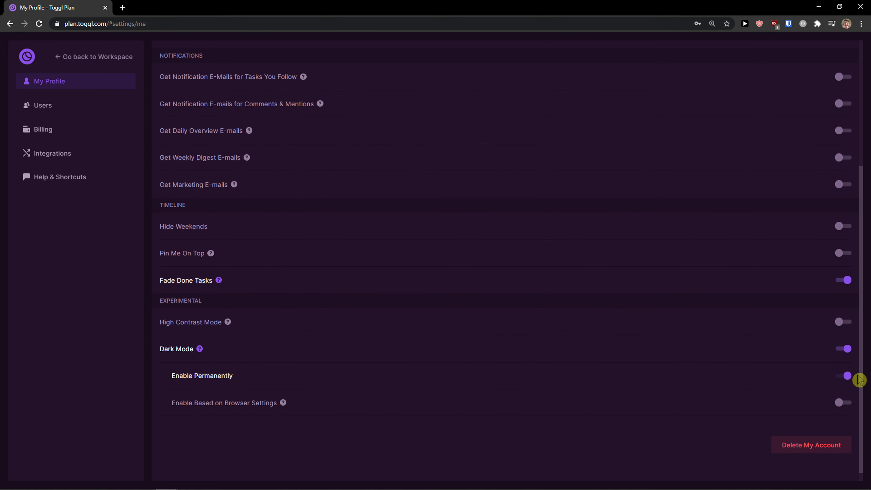
{"action": "scroll", "coordinate": [669, 366], "scroll_direction": "up", "scroll_amount": 2}
{"action": "scroll", "coordinate": [721, 372], "scroll_direction": "down", "scroll_amount": 2}
{"action": "left_click", "coordinate": [846, 350]}
Step: Try to add a new workspace from the profile's workspace list, and choose to change the email in the verification dialog
{"action": "scroll", "coordinate": [673, 366], "scroll_direction": "up", "scroll_amount": 4}
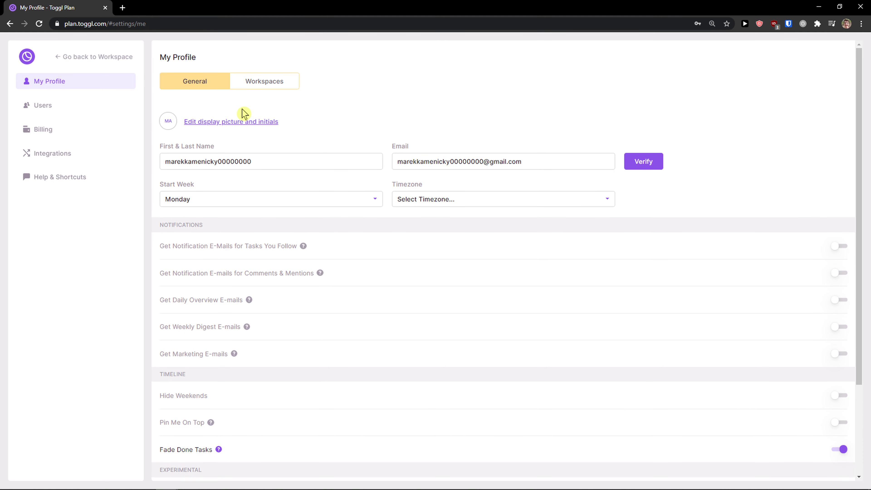
{"action": "left_click", "coordinate": [261, 83]}
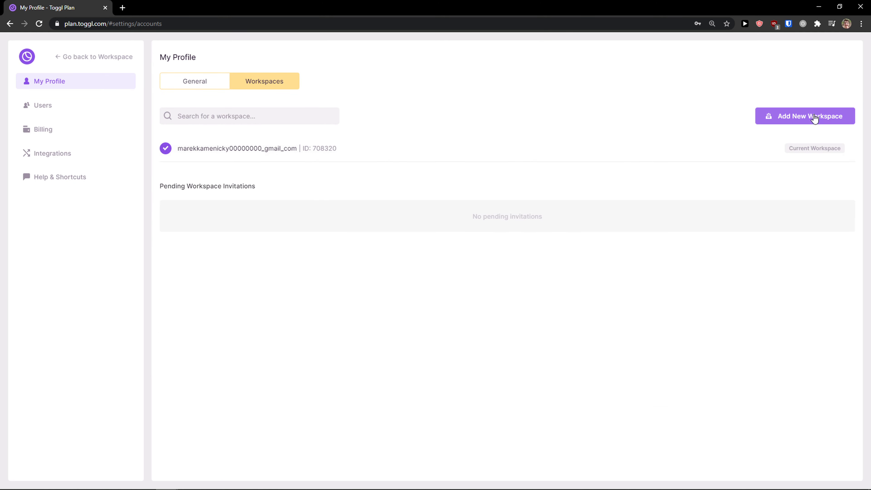
{"action": "left_click", "coordinate": [826, 117]}
{"action": "left_click_drag", "start_coordinate": [383, 210], "coordinate": [538, 244]}
{"action": "left_click", "coordinate": [294, 300]}
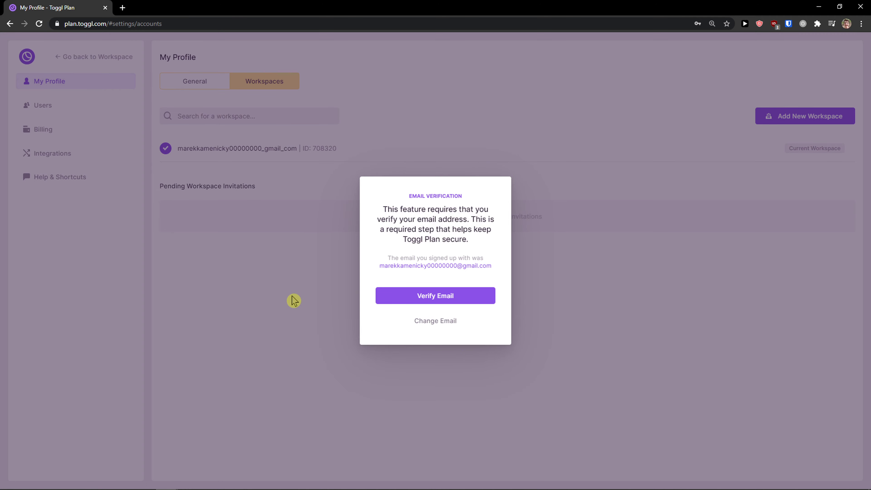
{"action": "left_click", "coordinate": [430, 322]}
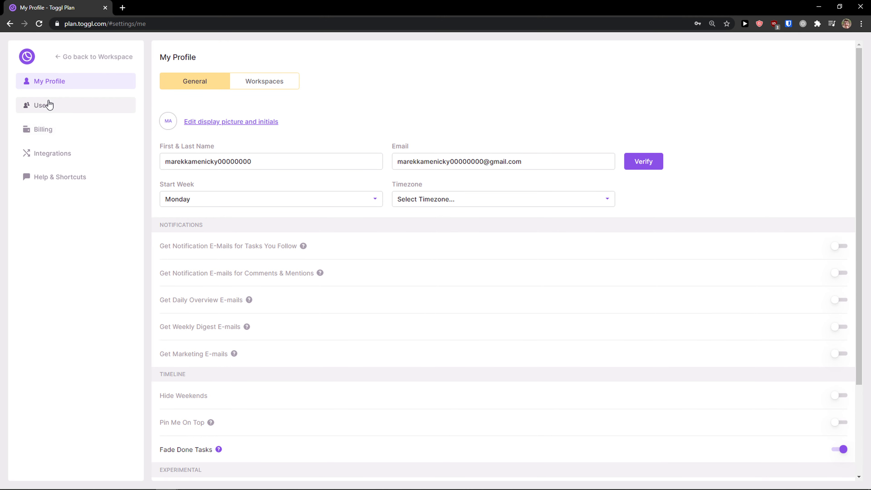
Step: Look over the workspace's user list and its billing plans
{"action": "left_click", "coordinate": [48, 104]}
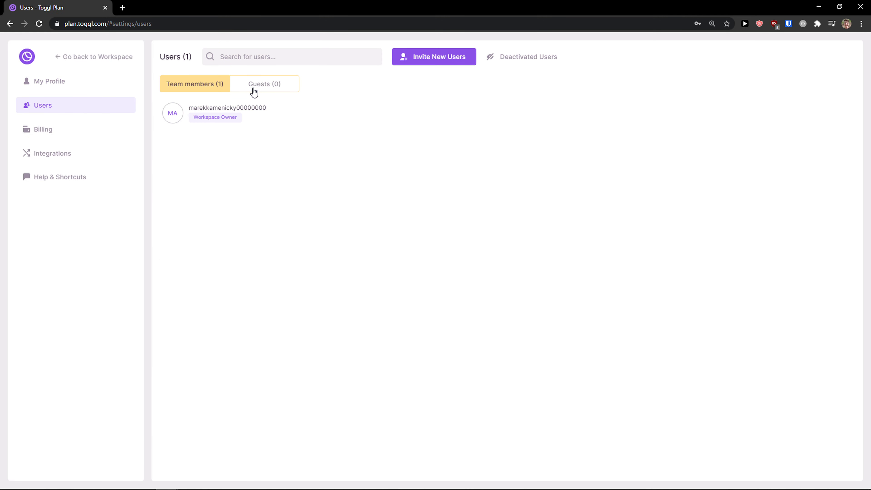
{"action": "left_click", "coordinate": [78, 128]}
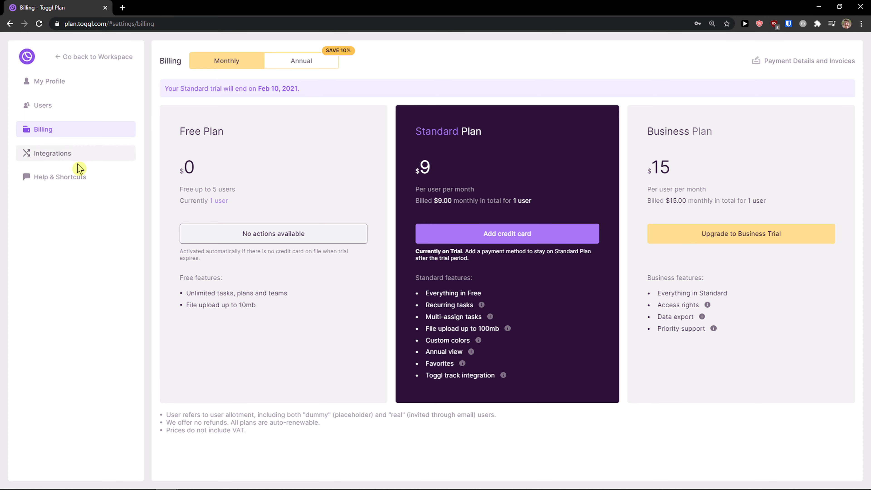
Step: Open the integrations settings and switch the Toggl Track integration on
{"action": "left_click", "coordinate": [61, 154]}
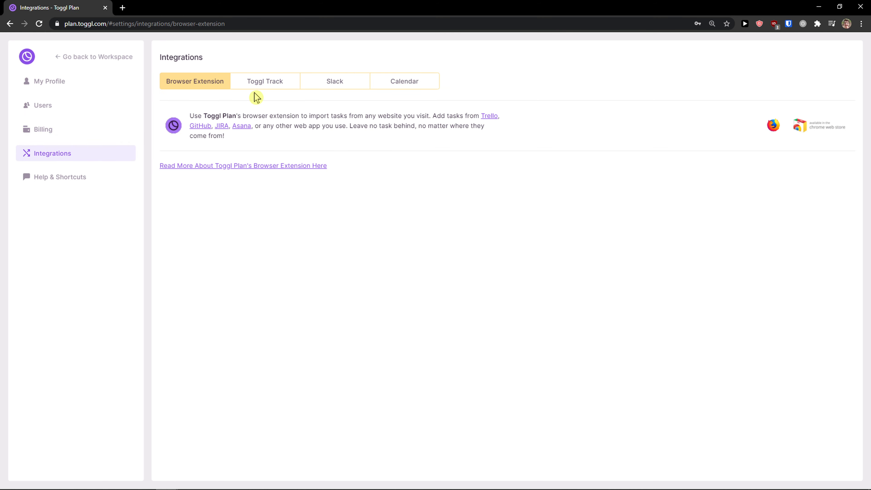
{"action": "left_click", "coordinate": [256, 84]}
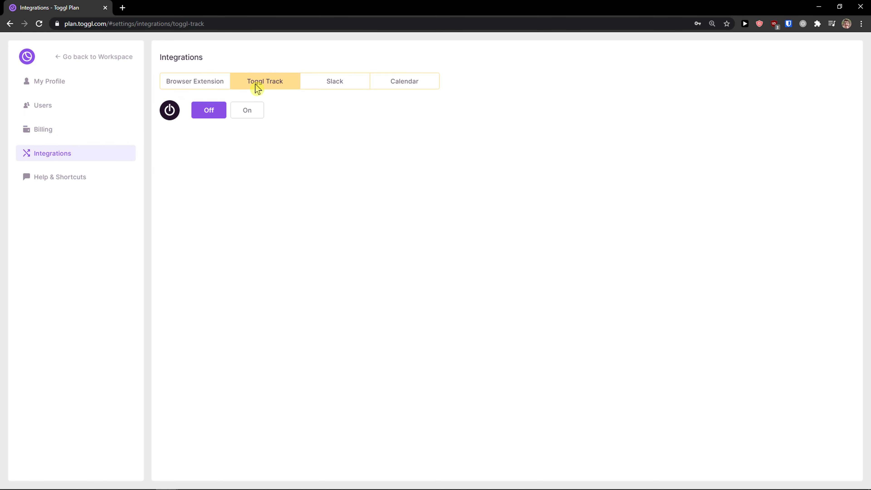
{"action": "left_click", "coordinate": [239, 114]}
{"action": "left_click", "coordinate": [205, 116]}
{"action": "left_click", "coordinate": [243, 116]}
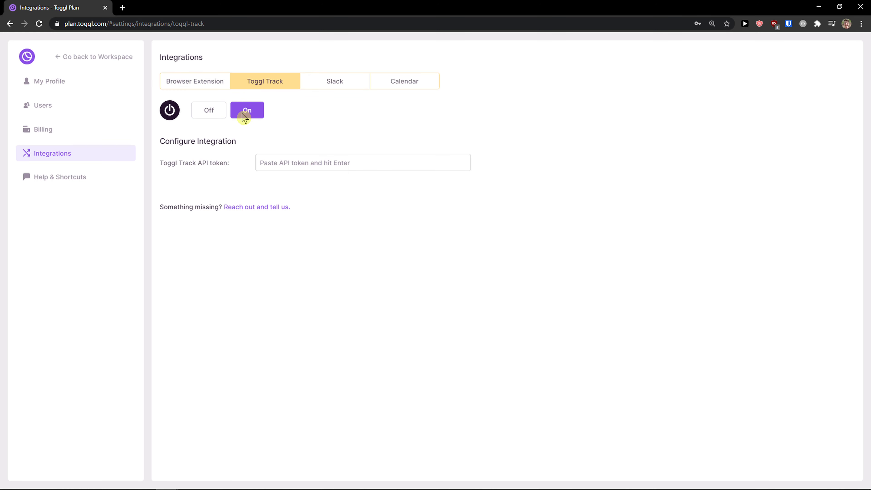
Step: Look over the Slack and Calendar integration settings and the Help & Shortcuts page
{"action": "left_click", "coordinate": [336, 82]}
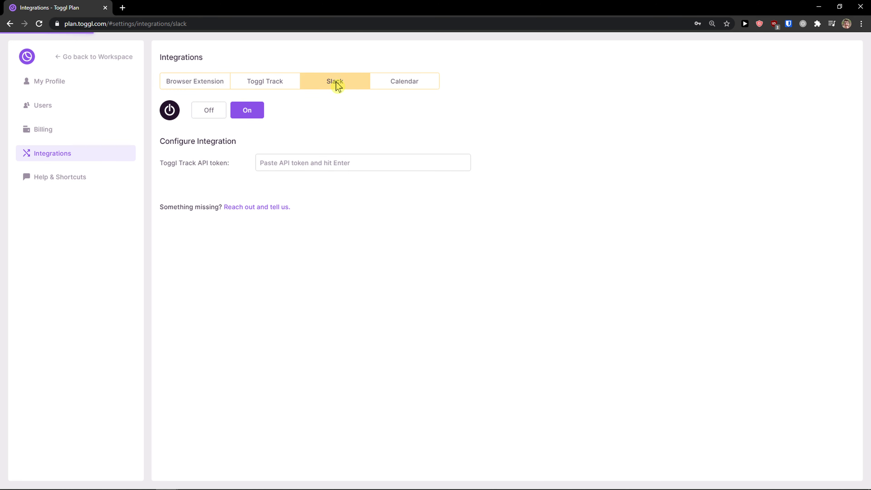
{"action": "left_click", "coordinate": [387, 85]}
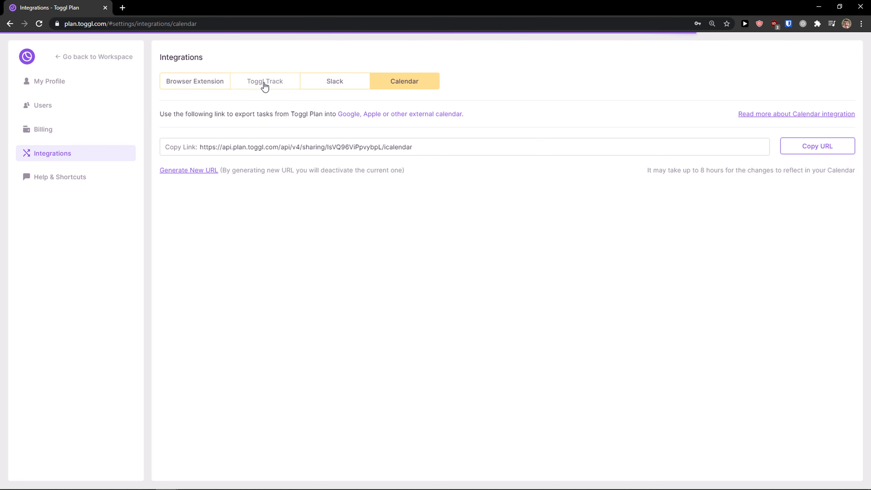
{"action": "left_click", "coordinate": [74, 185]}
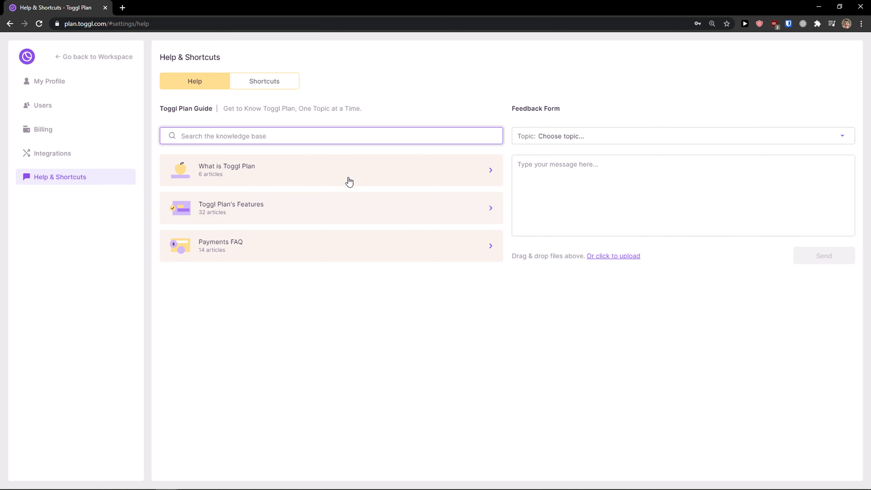
Step: Return to the workspace and review the actions available for the Youtube Channel plan, from both its board and the plan list
{"action": "left_click", "coordinate": [56, 61]}
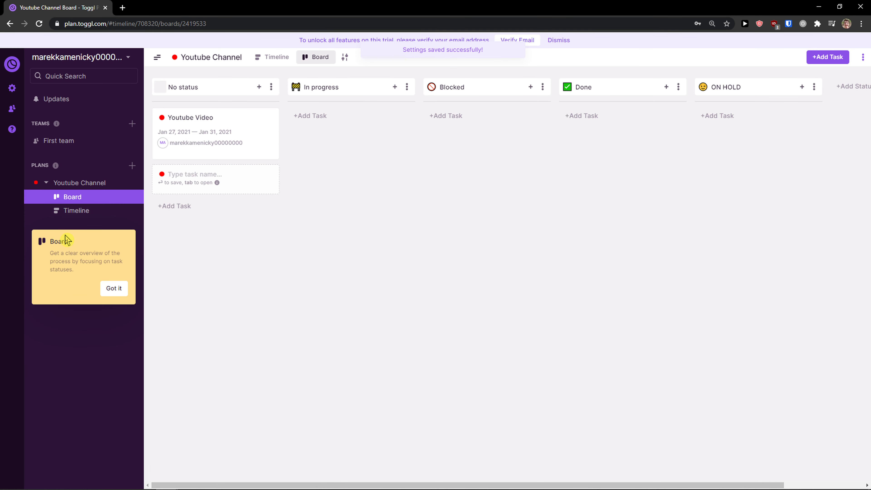
{"action": "left_click", "coordinate": [864, 59]}
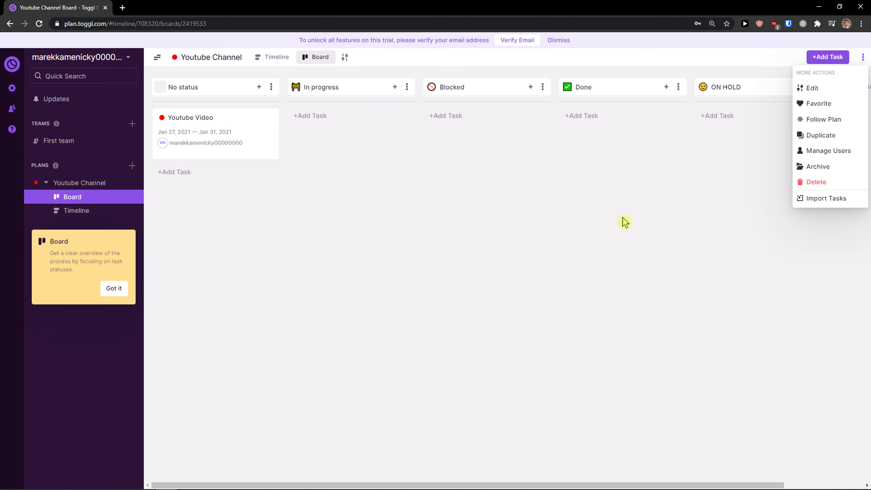
{"action": "left_click", "coordinate": [623, 222]}
{"action": "left_click", "coordinate": [863, 57]}
{"action": "left_click", "coordinate": [272, 199]}
{"action": "left_click", "coordinate": [129, 183]}
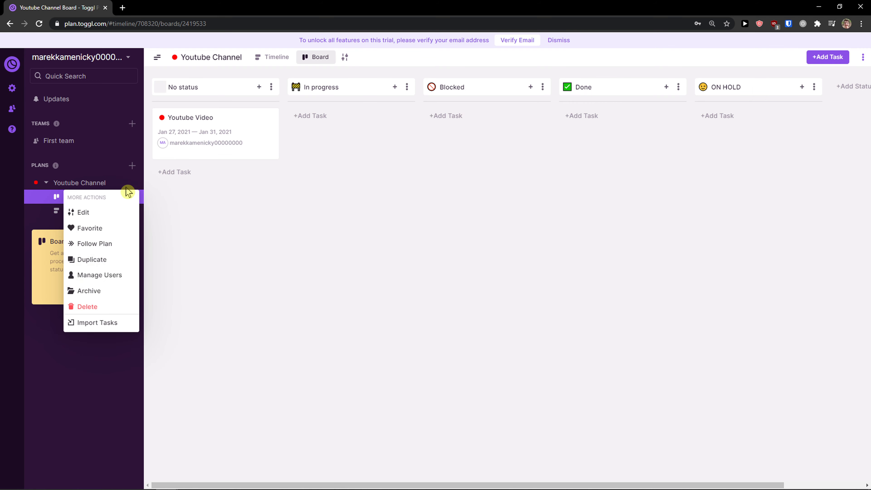
{"action": "left_click", "coordinate": [104, 183]}
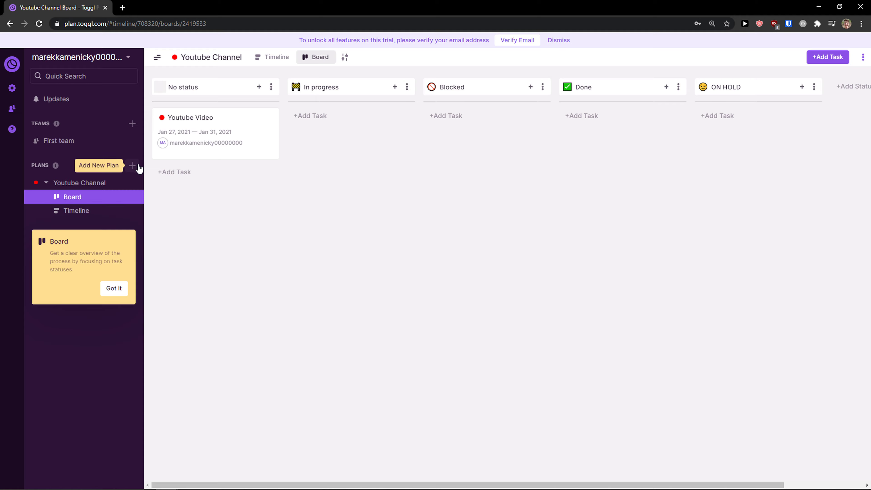
Step: Open the new plan form to look at its Boards and Timeline view options, and cancel it
{"action": "left_click", "coordinate": [133, 166]}
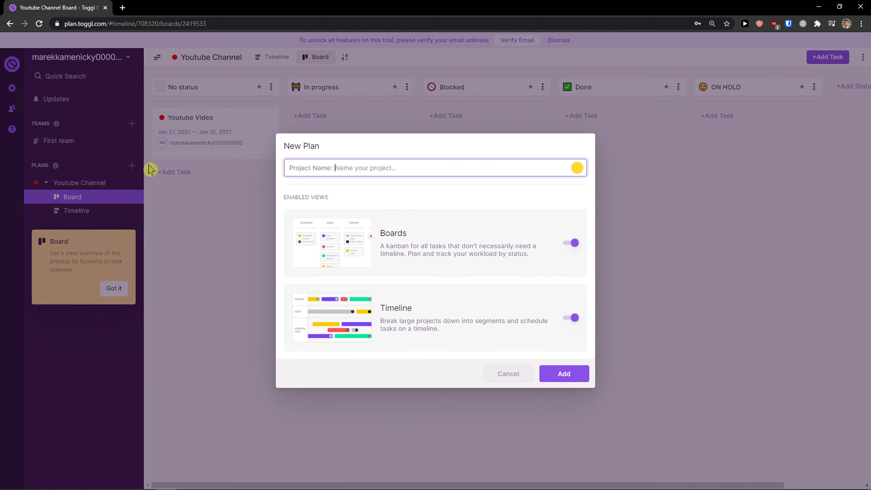
{"action": "left_click", "coordinate": [513, 378]}
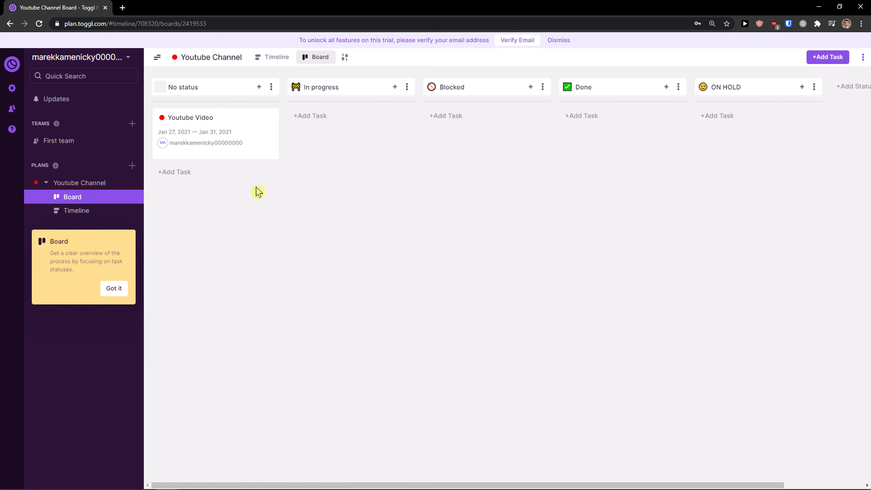
{"action": "left_click", "coordinate": [123, 7]}
{"action": "key", "text": "ctrl+w"}
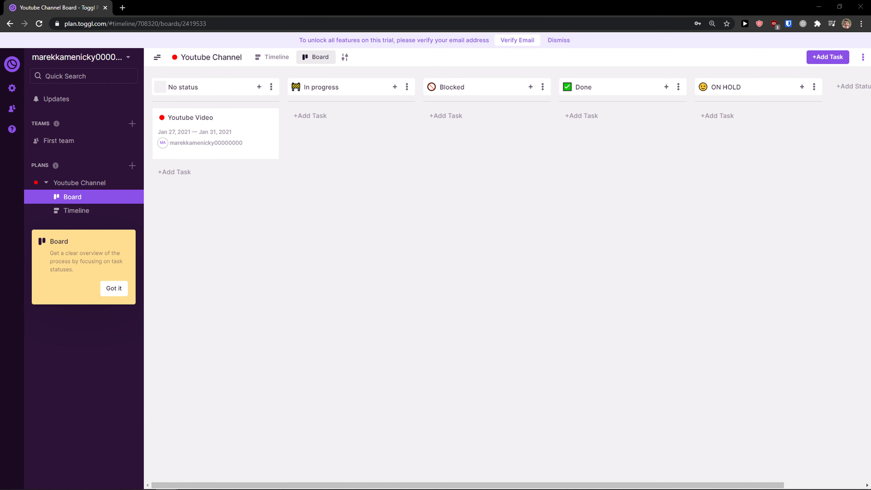